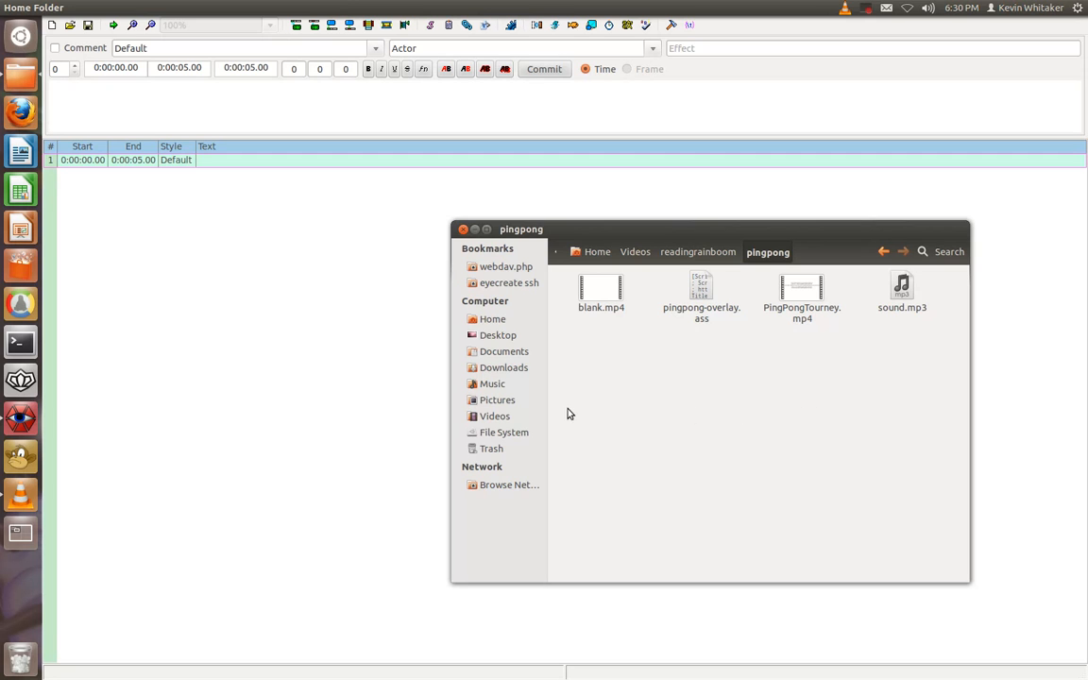
drag(612, 379, 583, 283)
click(609, 394)
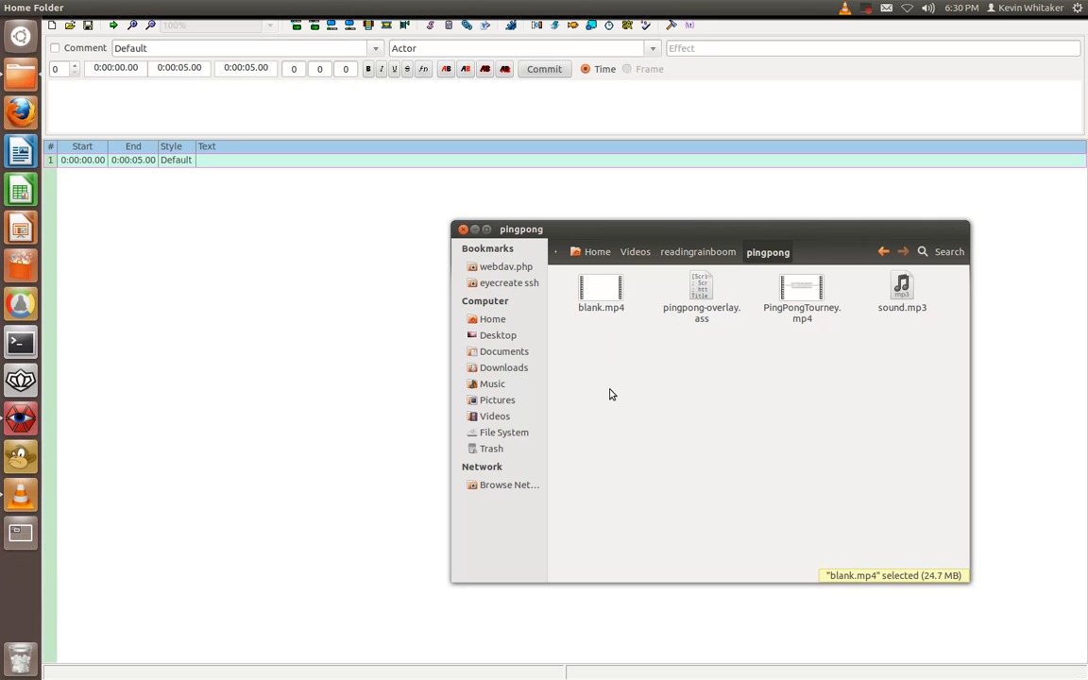
drag(953, 362, 874, 277)
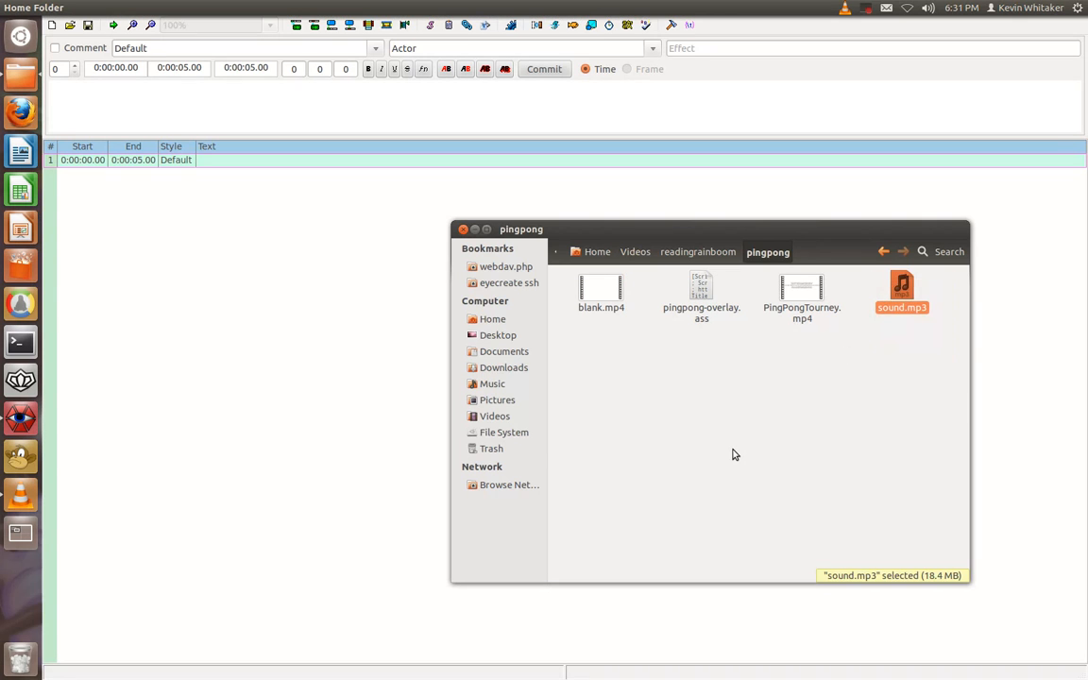
click(733, 451)
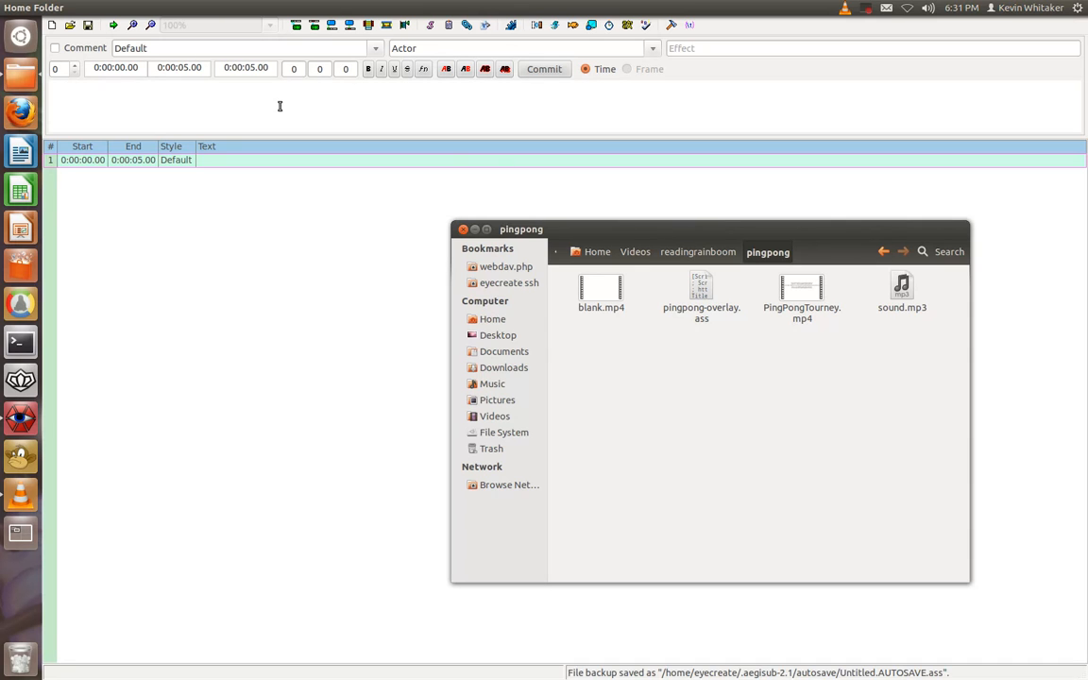
Switch to Aegisub and open the subtitle file pingpong-overlay.ass without loading its associated files
click(311, 263)
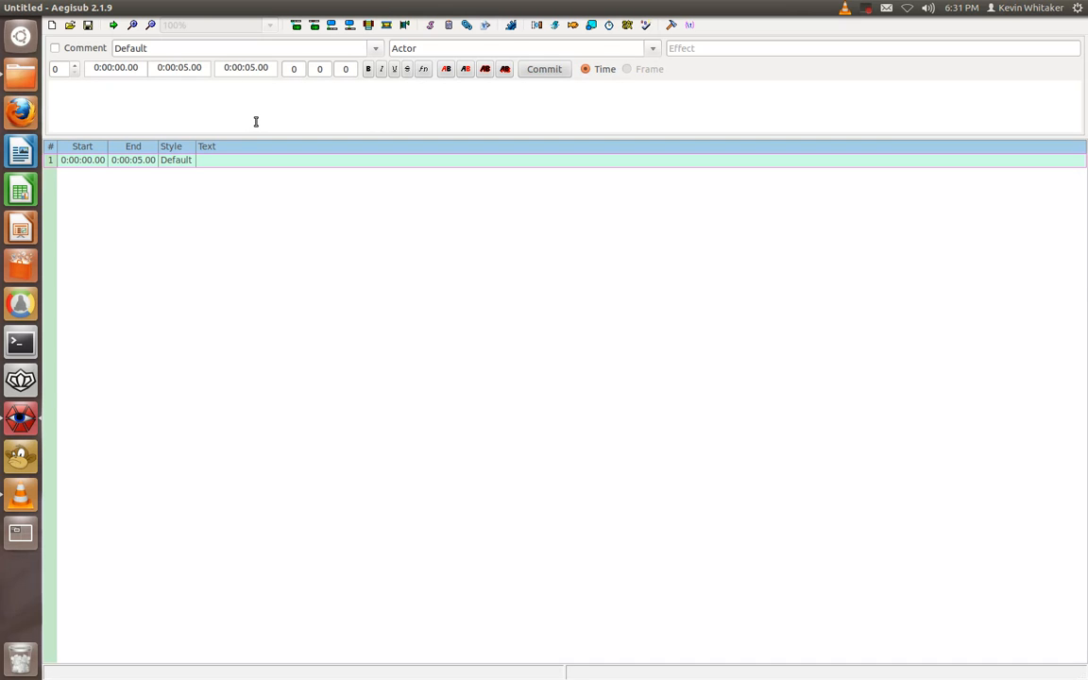
mouse_move(59, 7)
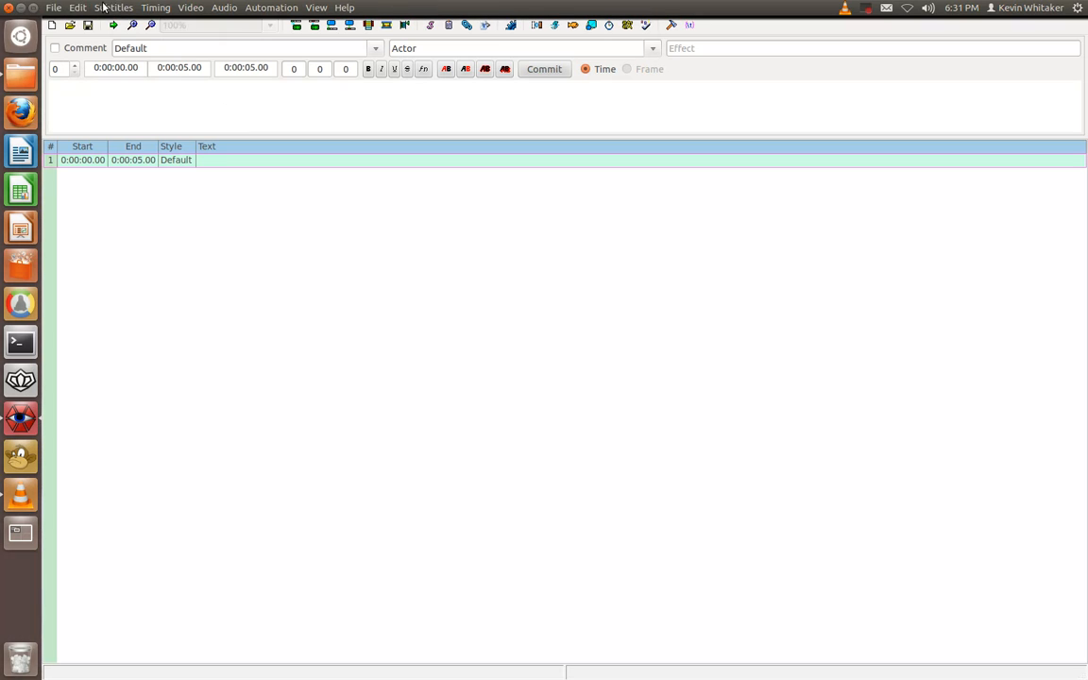
click(54, 7)
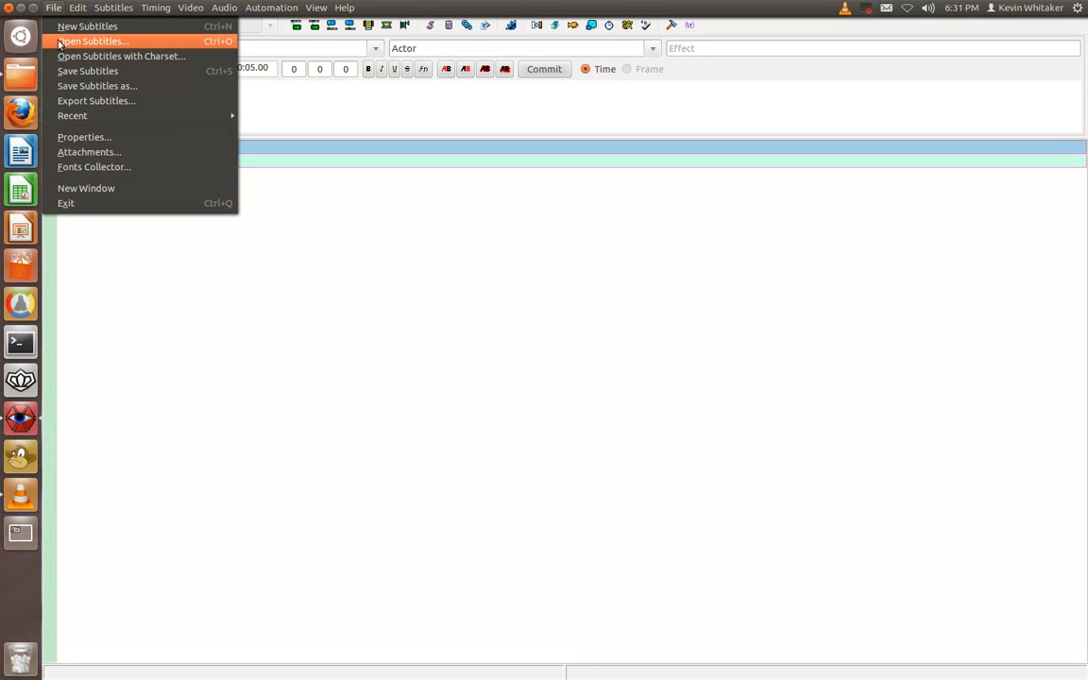
click(62, 44)
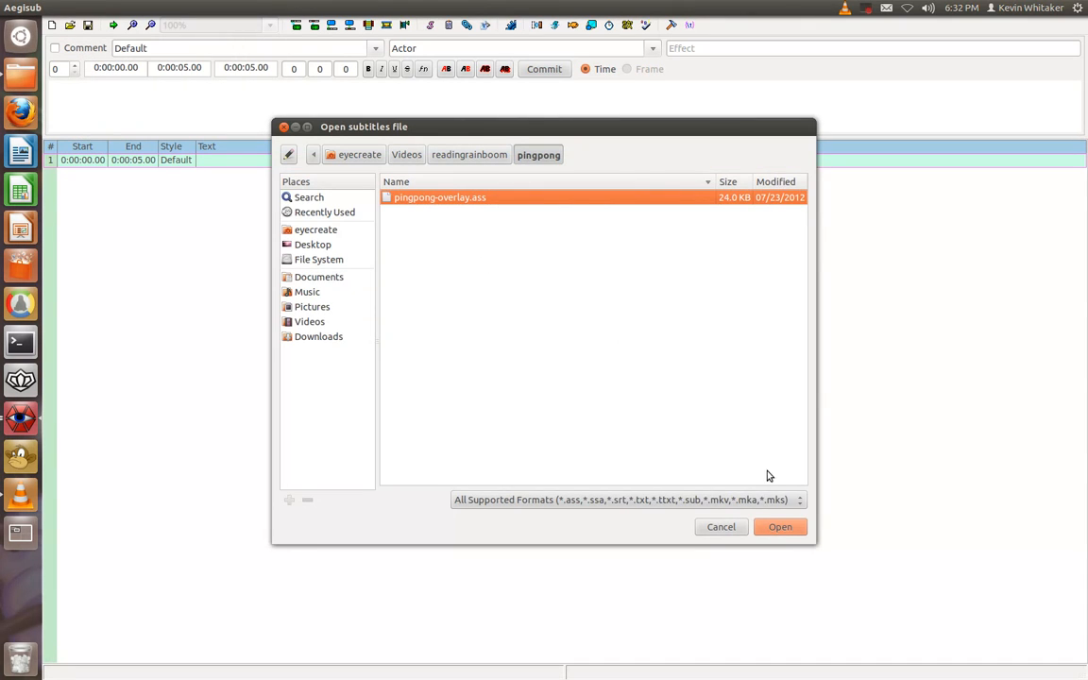
click(779, 532)
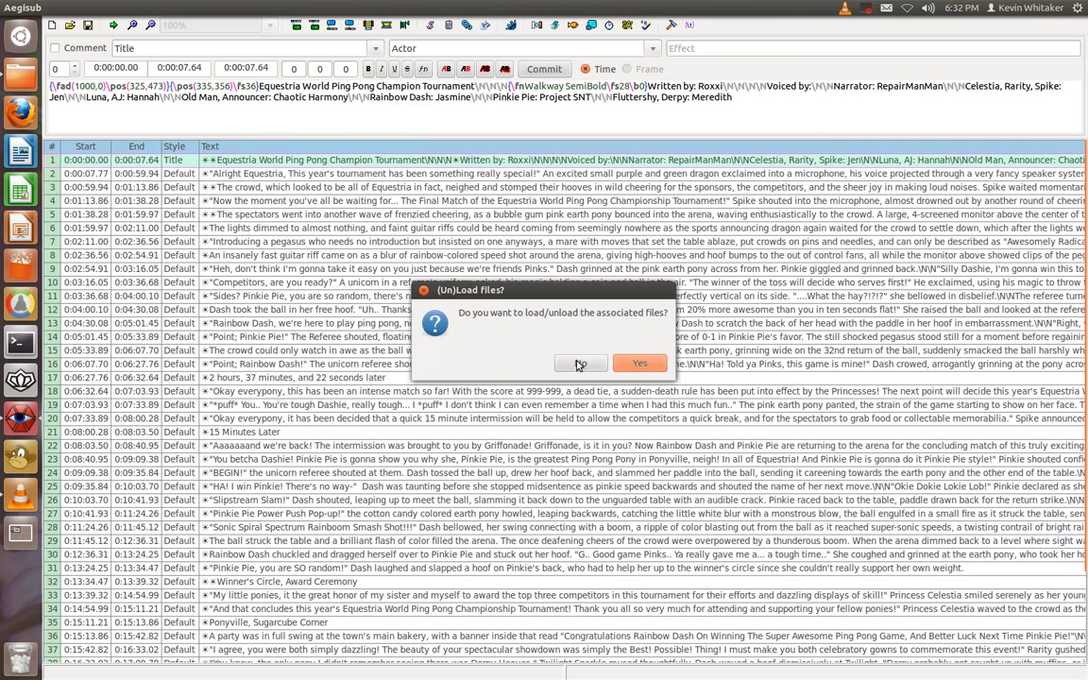
key(Return)
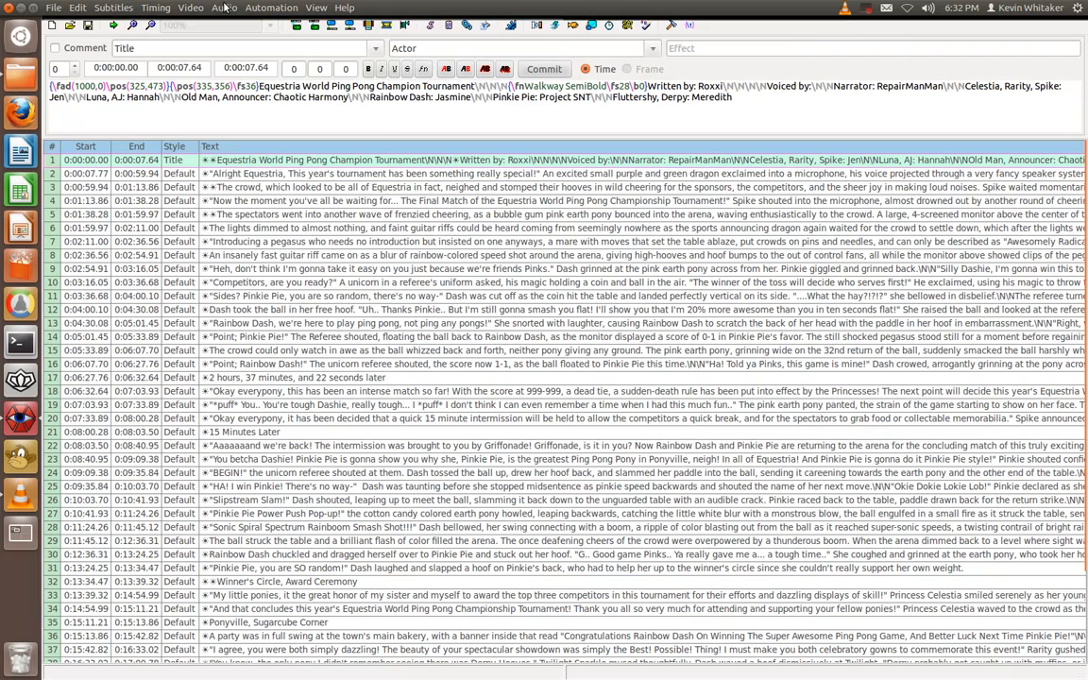
Load blank.mp4 as the video and open the audio for the subtitles
click(191, 8)
click(203, 22)
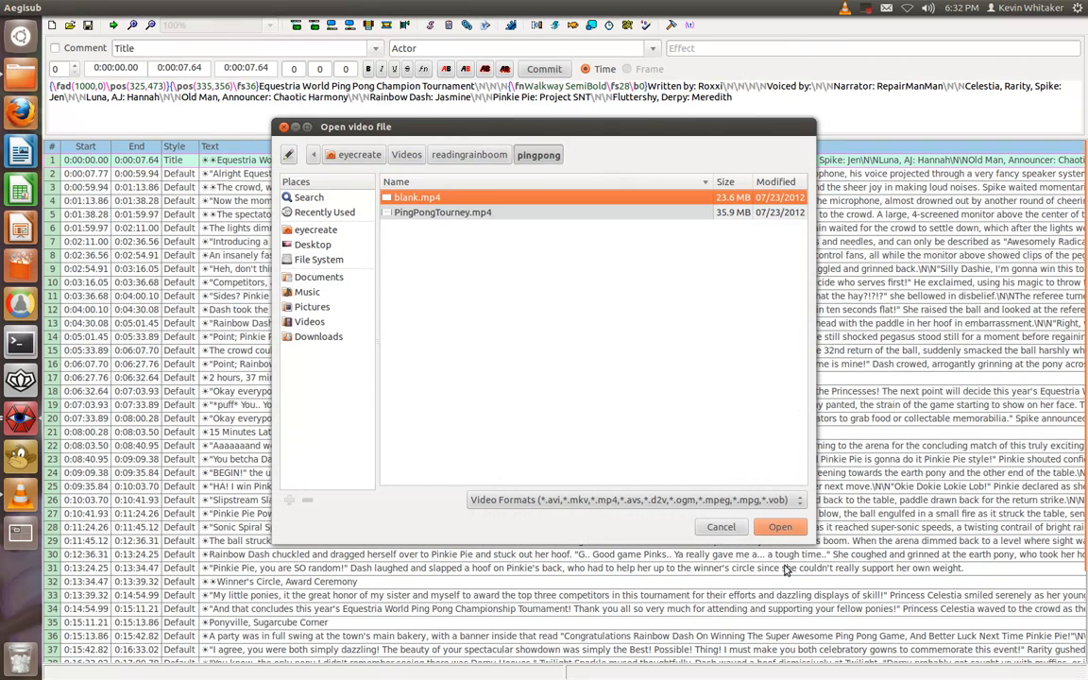
click(779, 526)
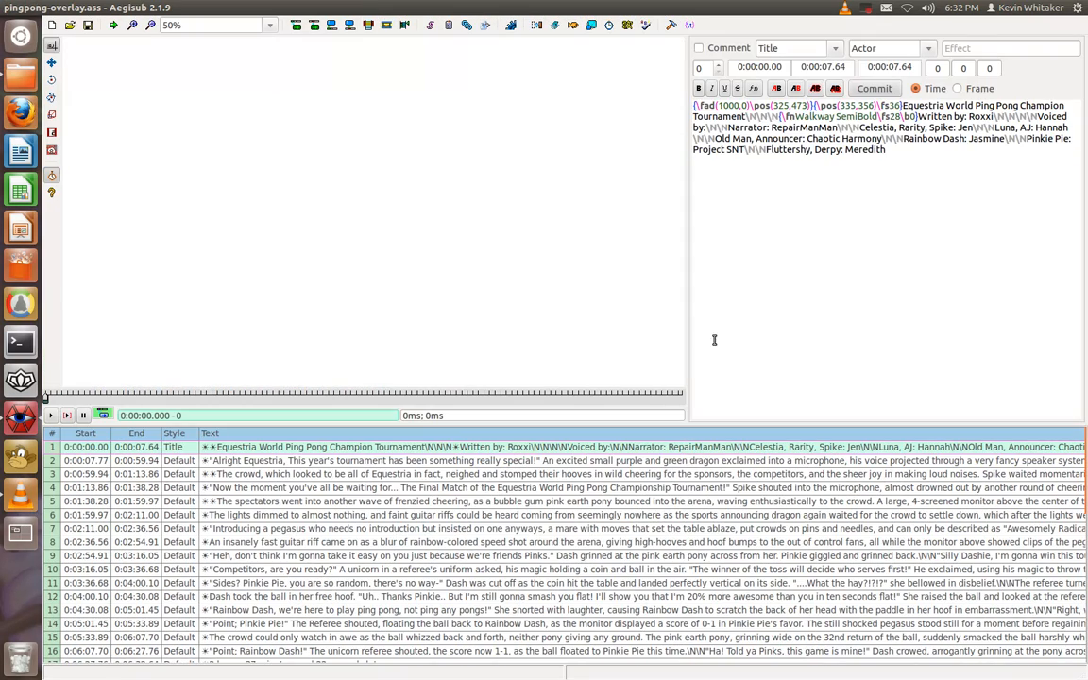
click(224, 7)
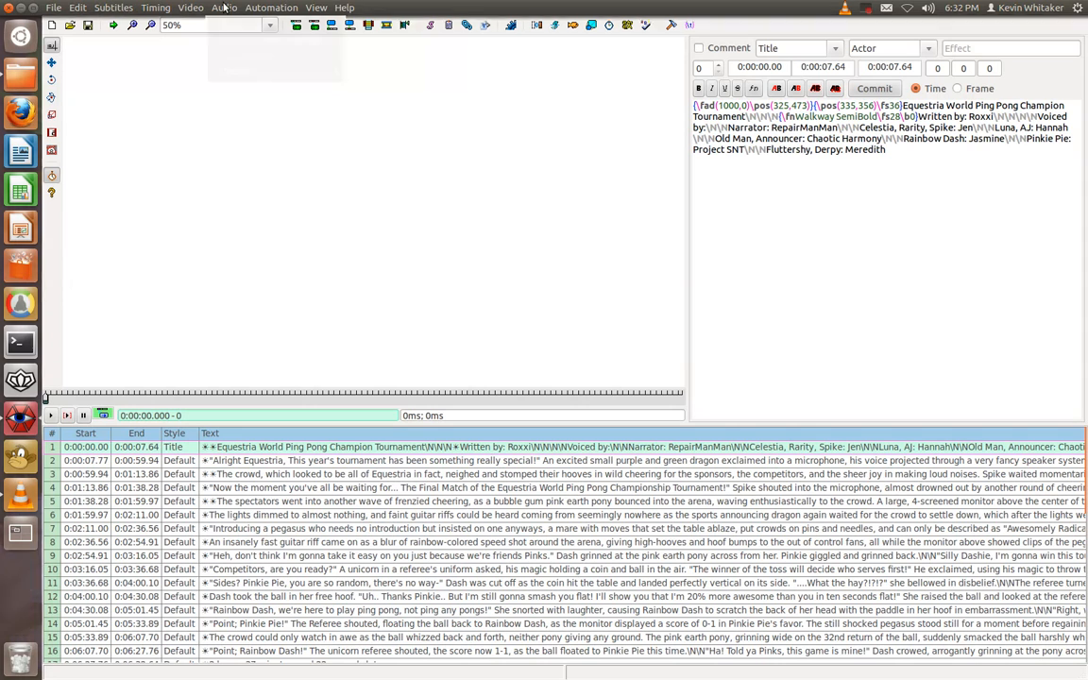
click(225, 41)
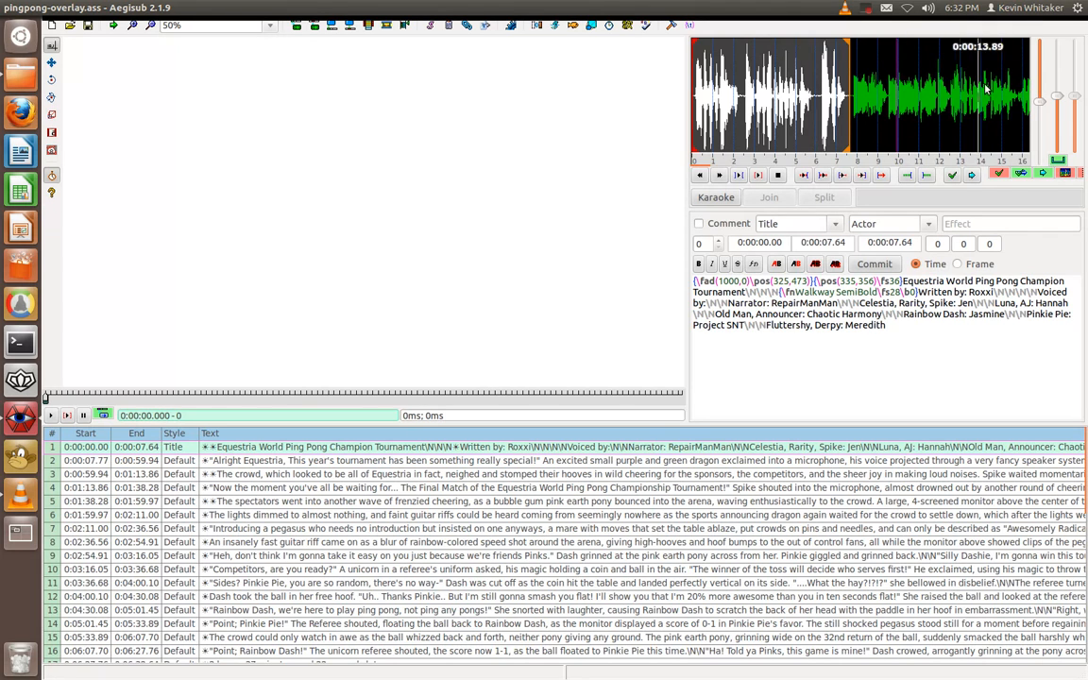
Play the title line on the video and examine its text
drag(925, 340, 693, 281)
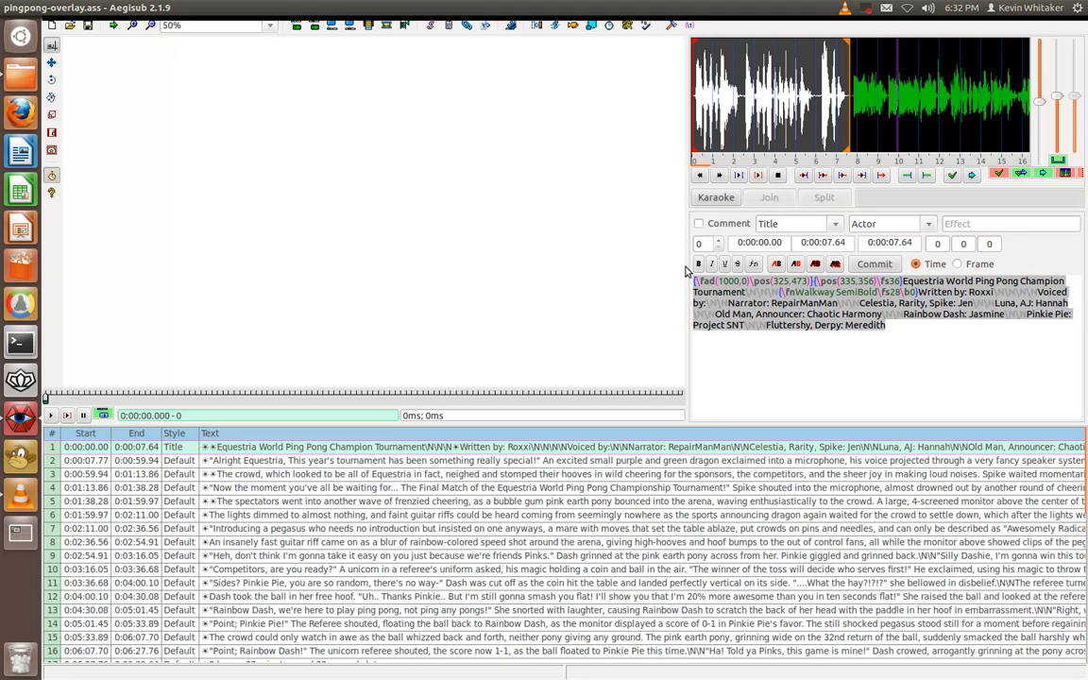
click(920, 327)
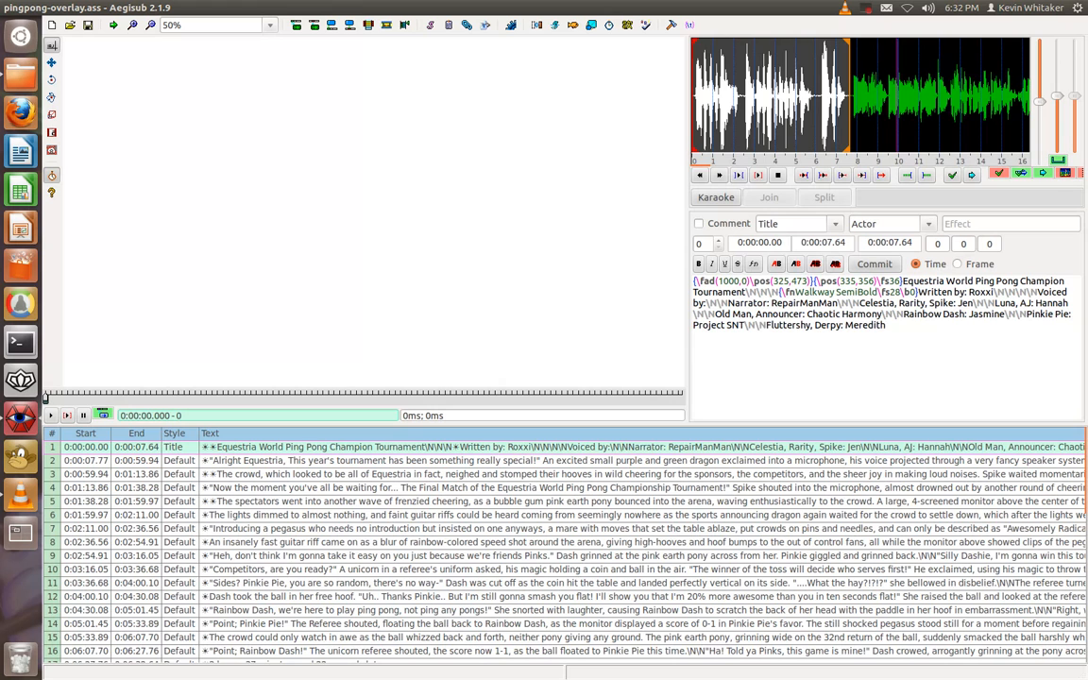
click(68, 418)
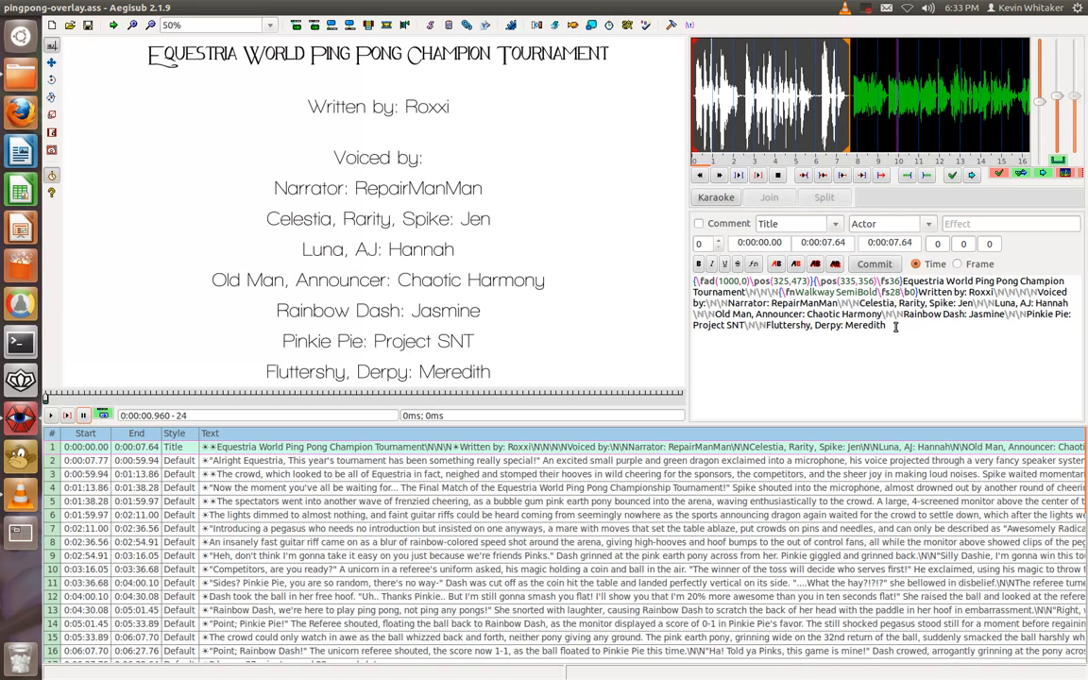
drag(889, 325, 791, 326)
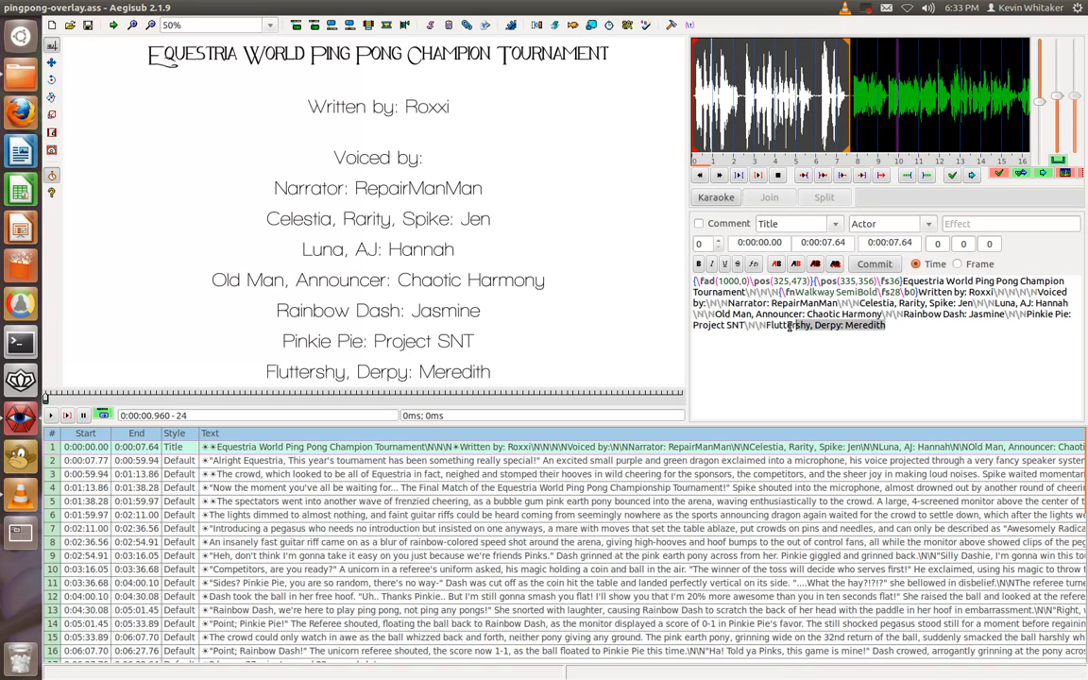
click(773, 377)
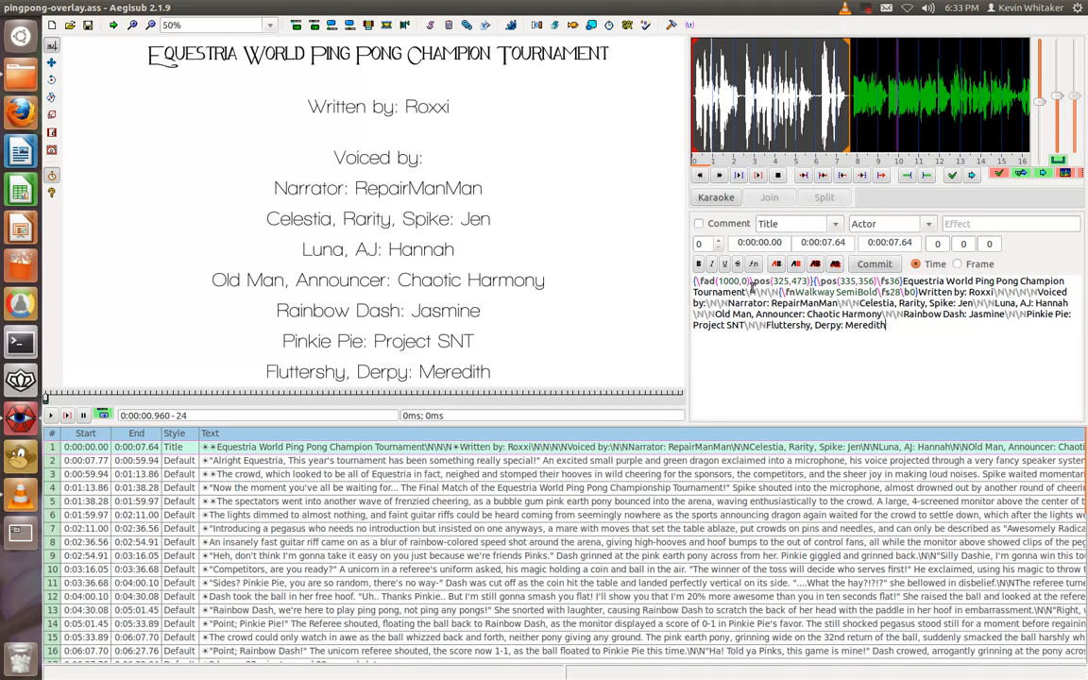
Reposition the title line's text on the video frame, ending at position 329,473
drag(753, 280, 810, 280)
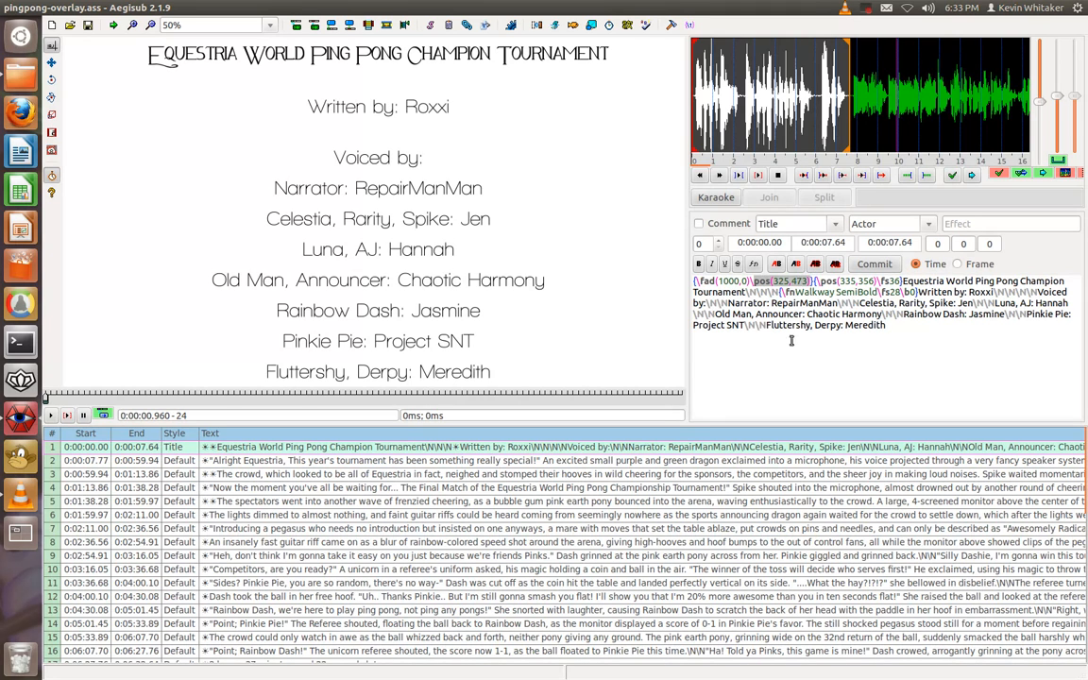
drag(487, 212, 497, 106)
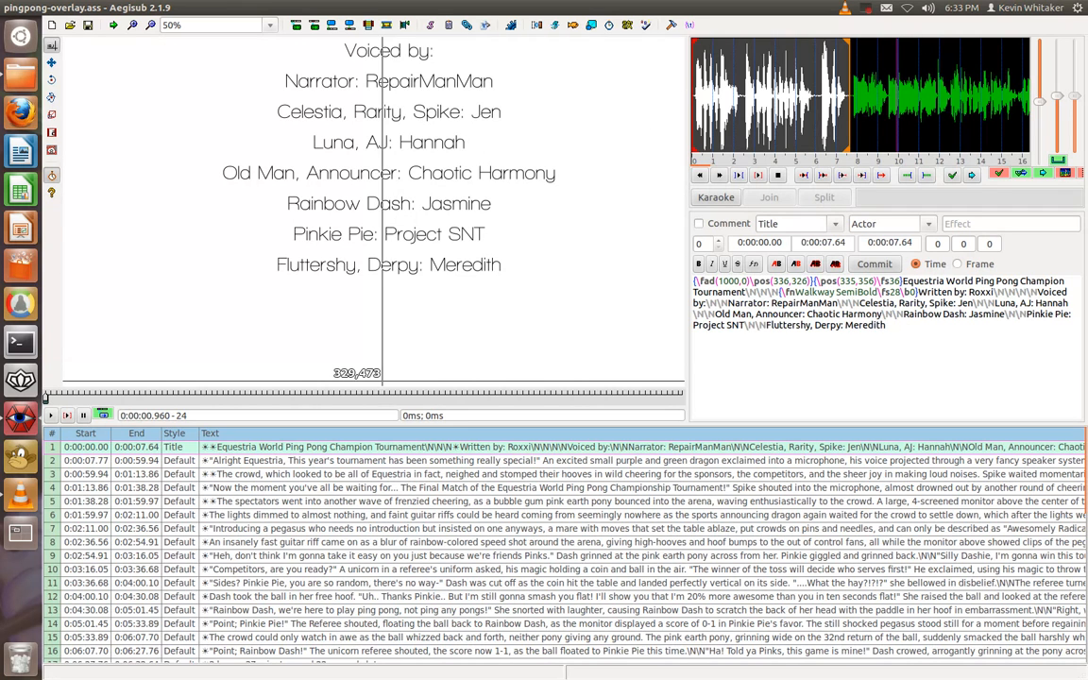
key(ctrl+z)
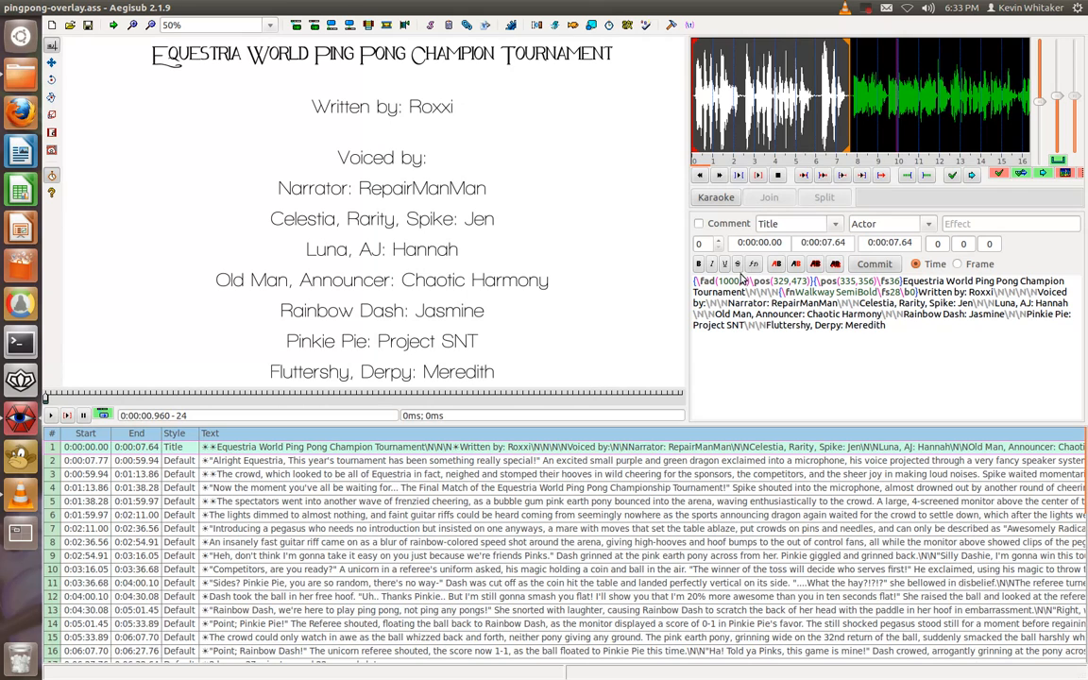
Examine the fade, font and line-break tags in the title line's text
drag(750, 281, 701, 278)
drag(784, 292, 915, 291)
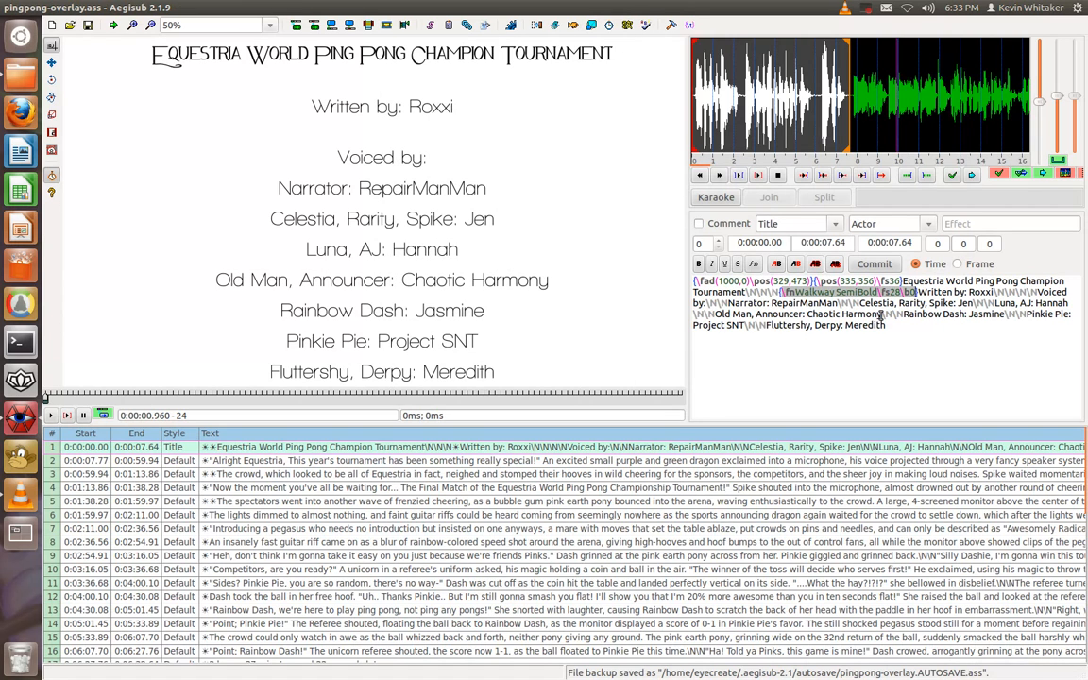
click(899, 332)
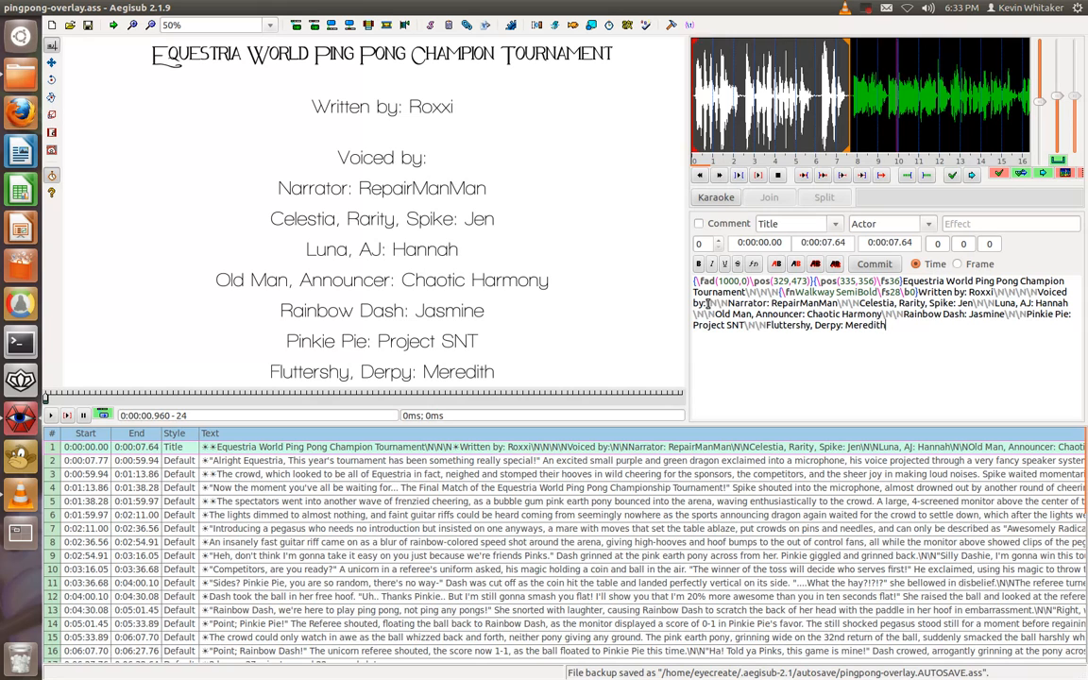
drag(707, 303, 727, 304)
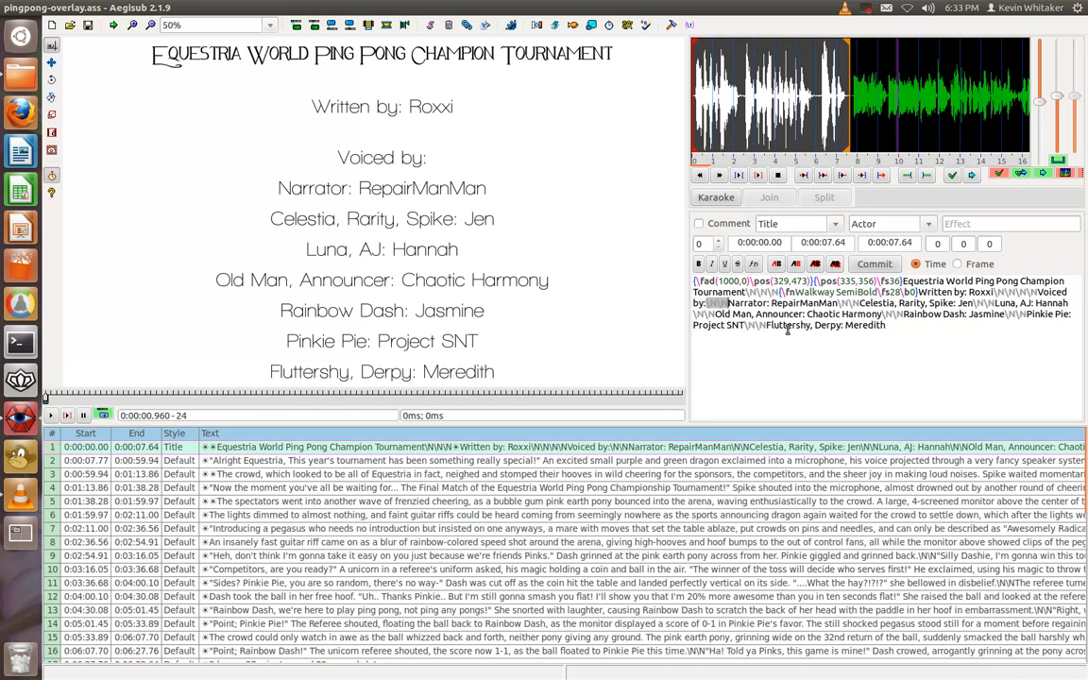
click(892, 326)
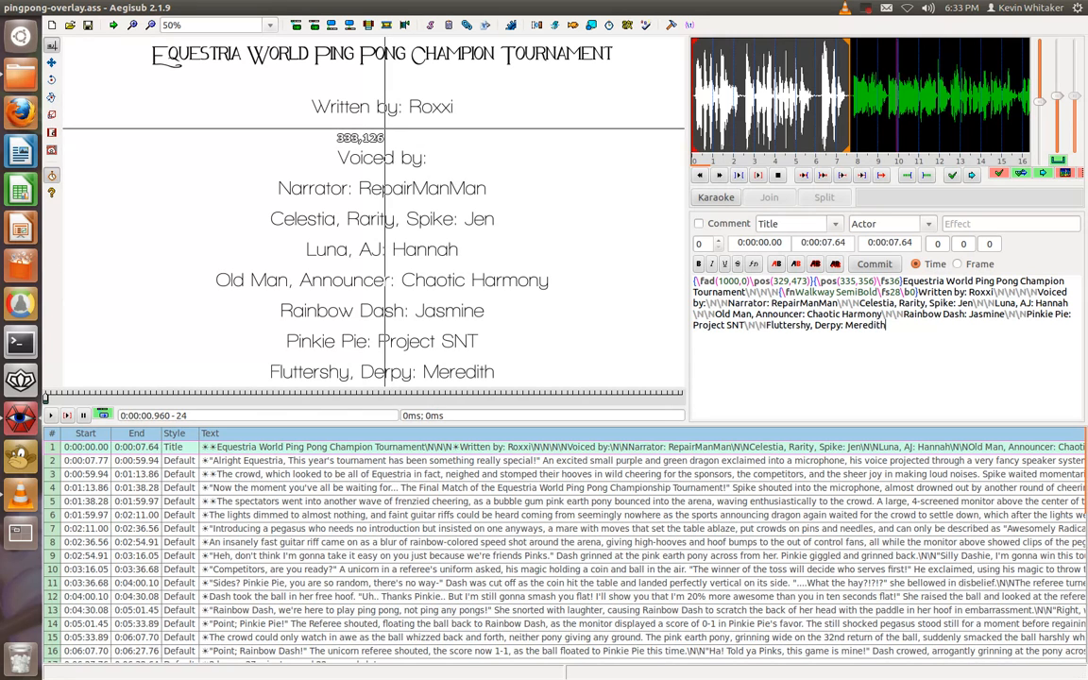
right_click(382, 165)
click(502, 112)
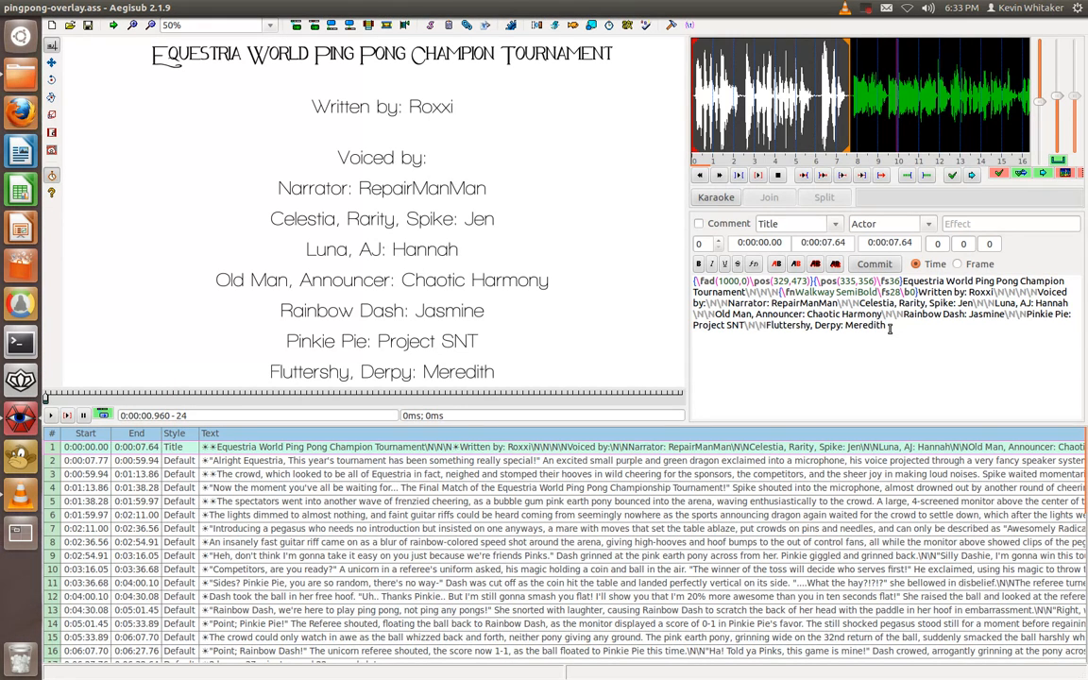
Examine the text and formatting tags of subtitle lines 3, 10, 40 and 42
click(727, 474)
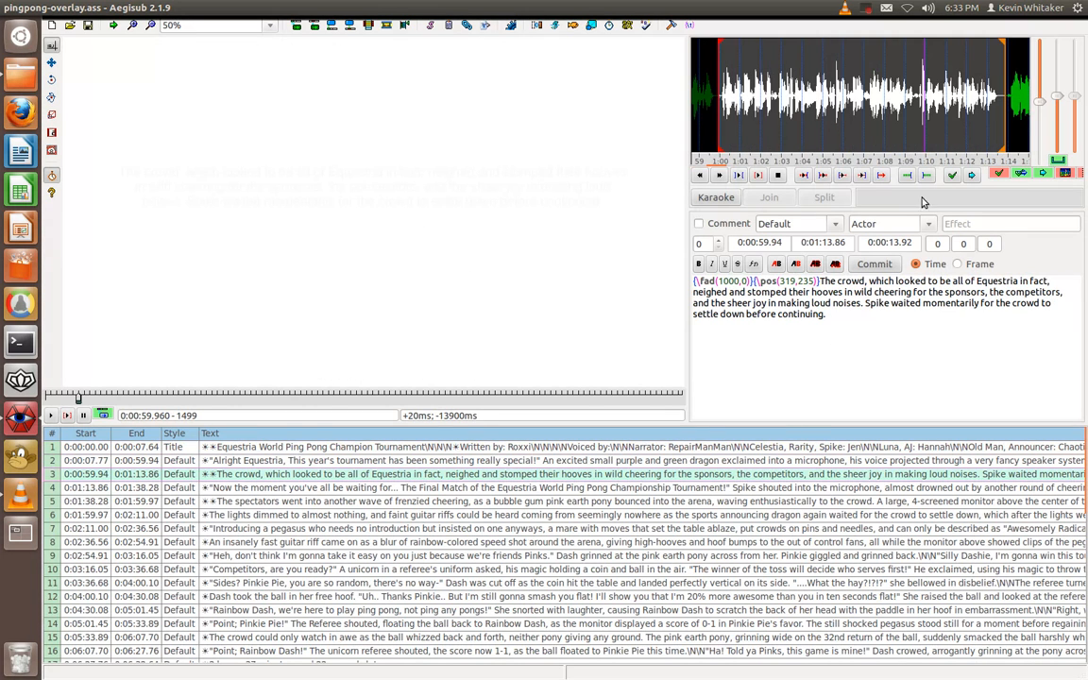
triple_click(847, 317)
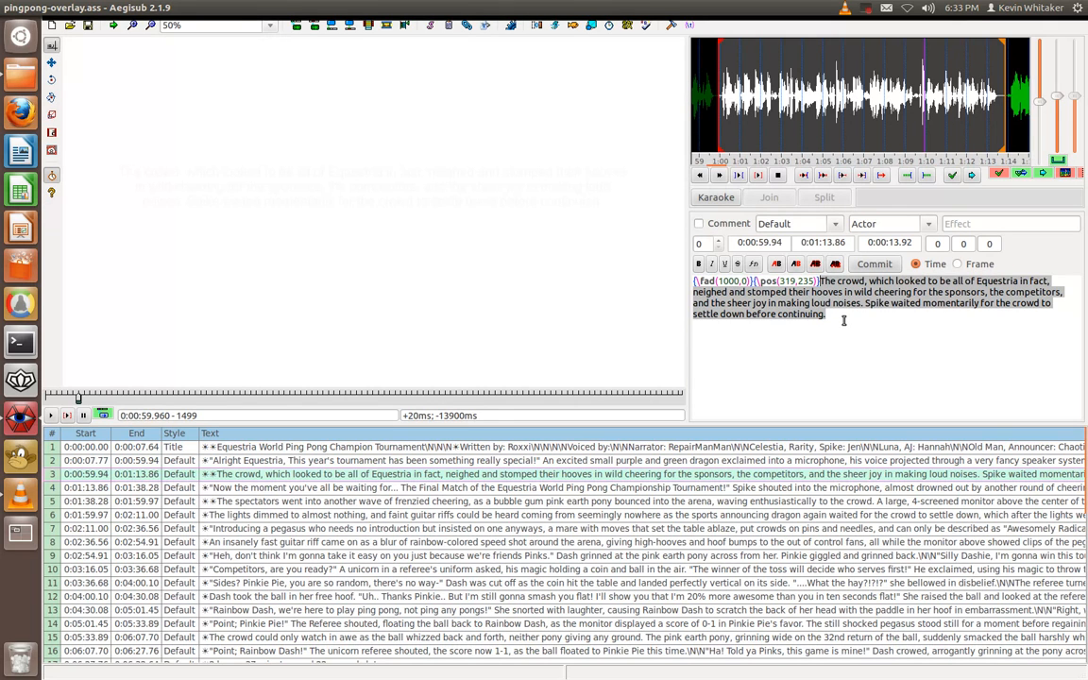
click(818, 280)
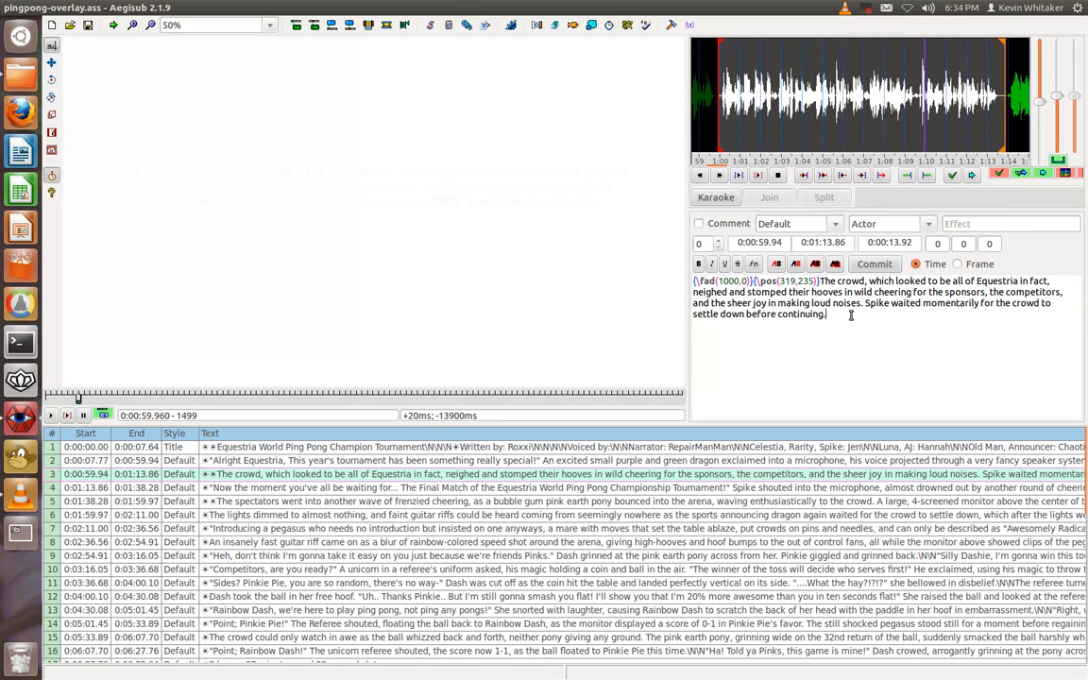
click(545, 569)
scroll(532, 511, down, 10)
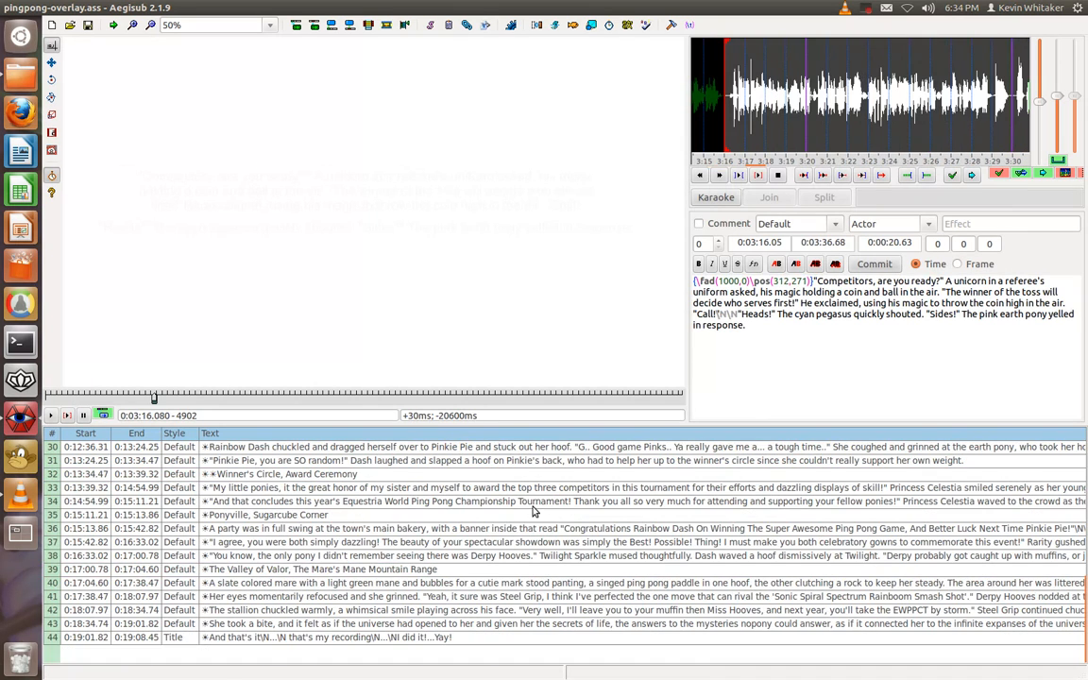
click(430, 583)
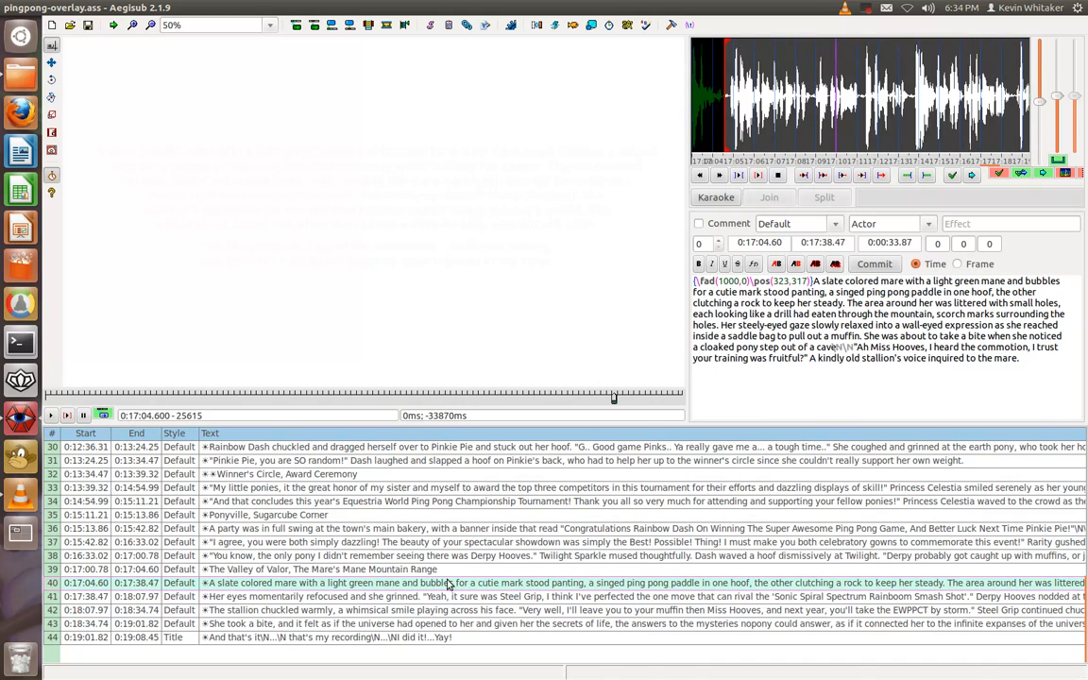
click(589, 612)
scroll(566, 529, up, 10)
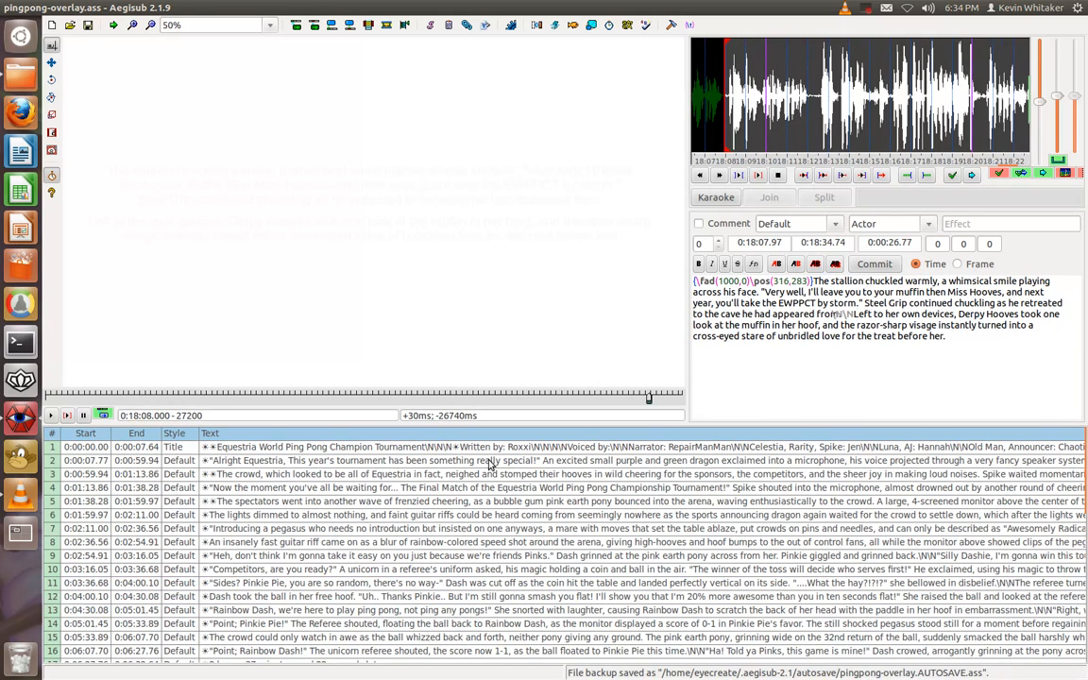
Switch to VLC media player and move its window higher over the video preview
mouse_move(75, 7)
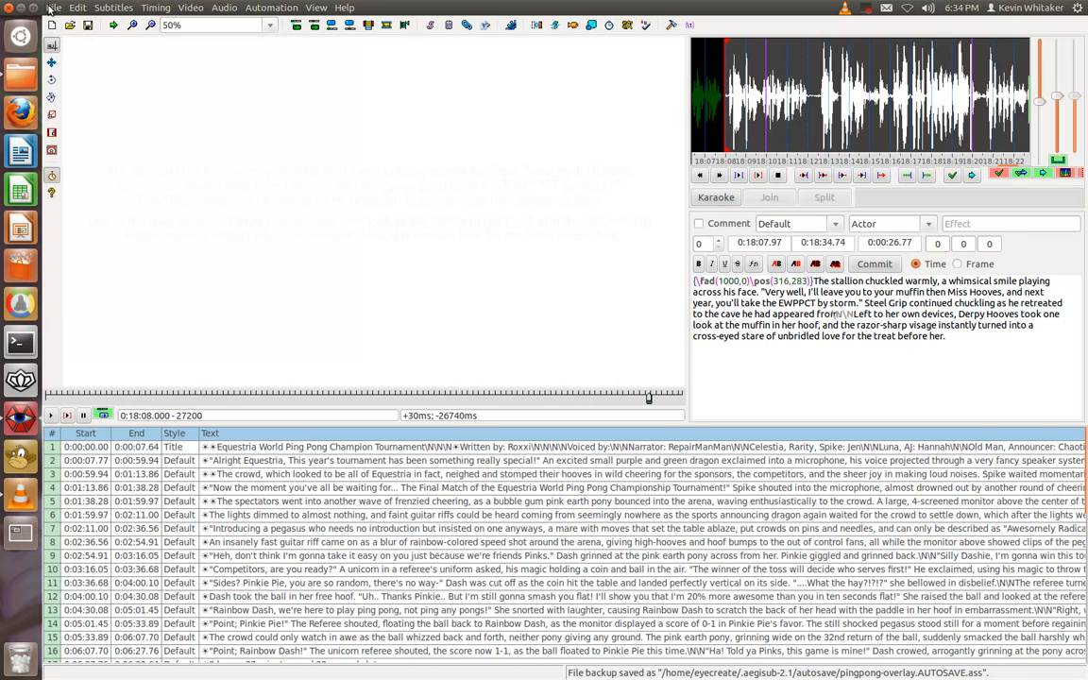
click(19, 495)
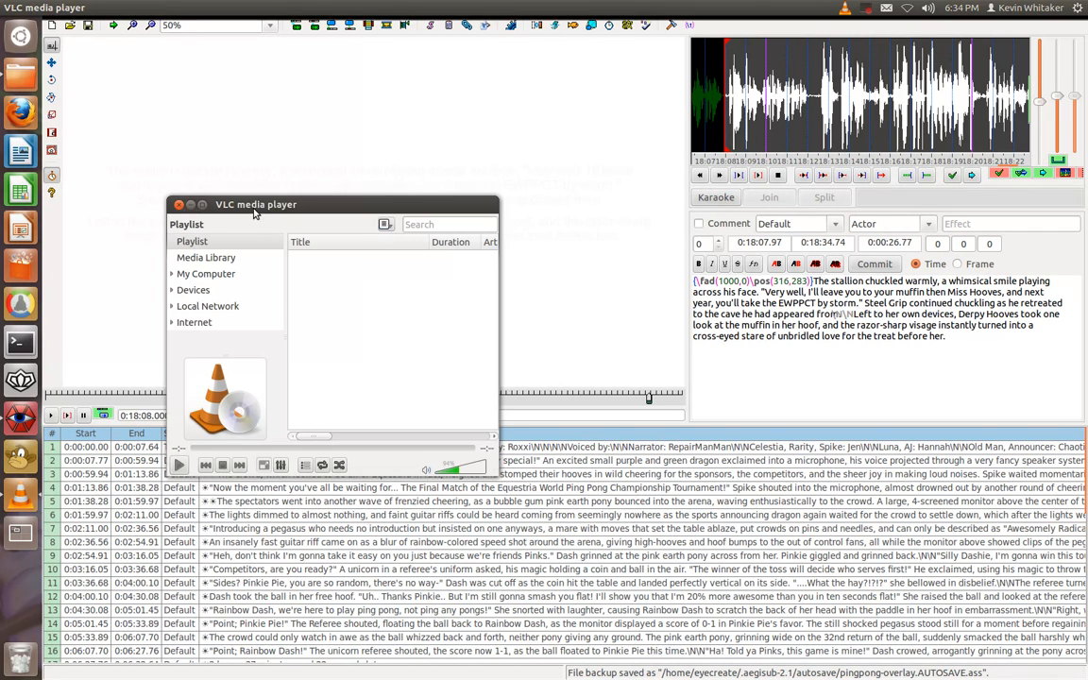
drag(276, 196, 264, 105)
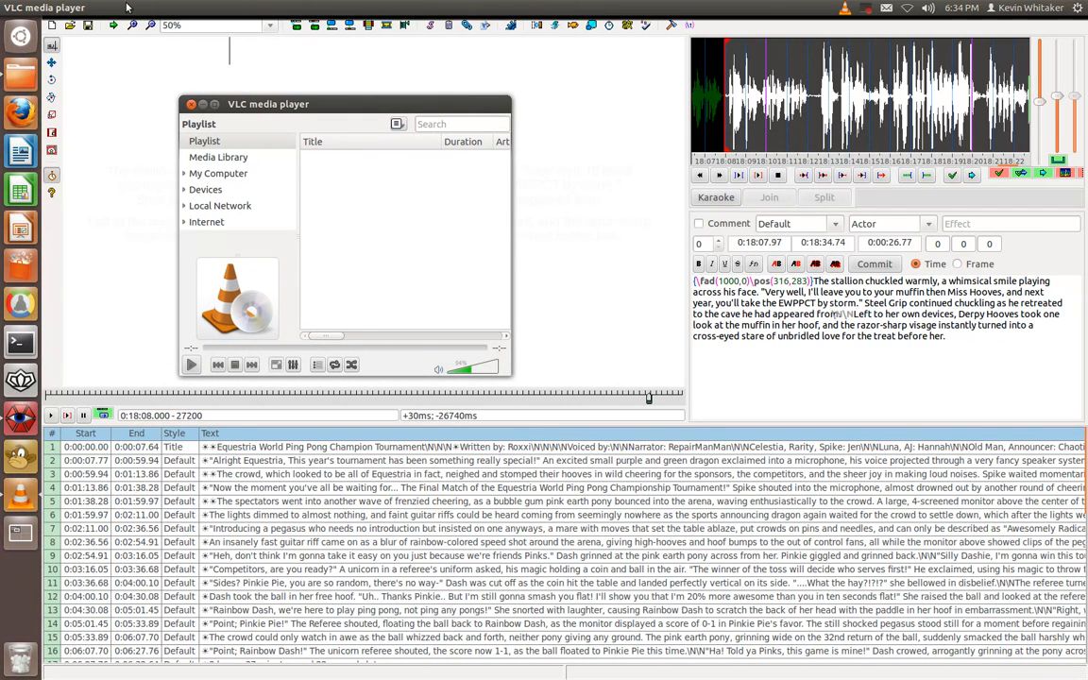
Start a media conversion in VLC with blank.mp4 from the pingpong folder as the source file
click(58, 8)
click(92, 186)
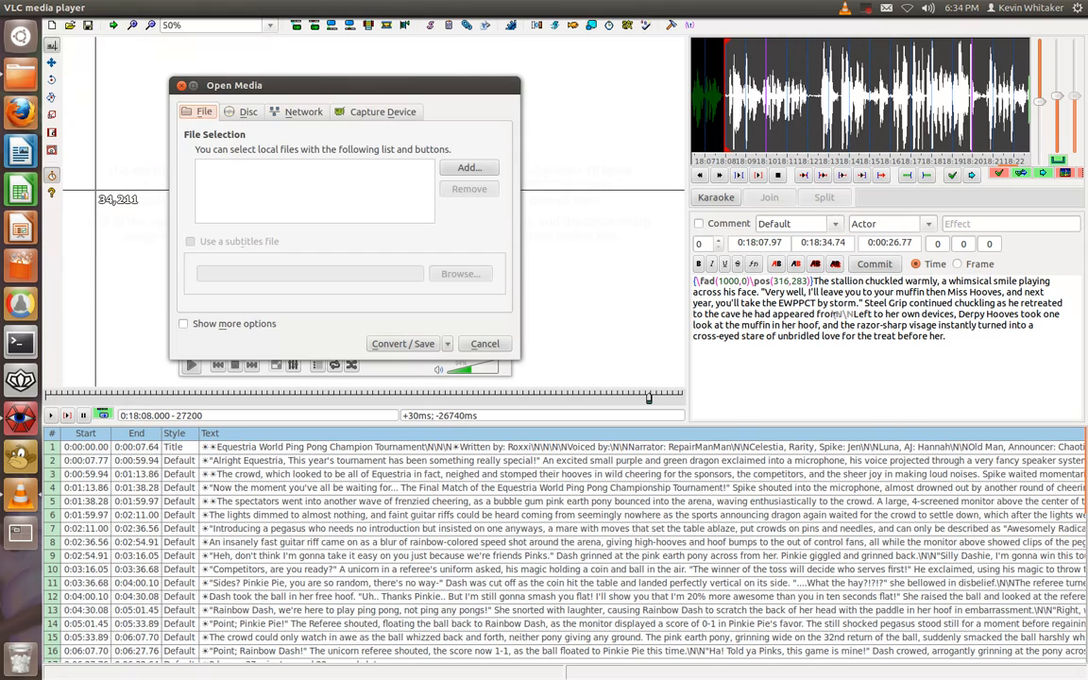
click(458, 170)
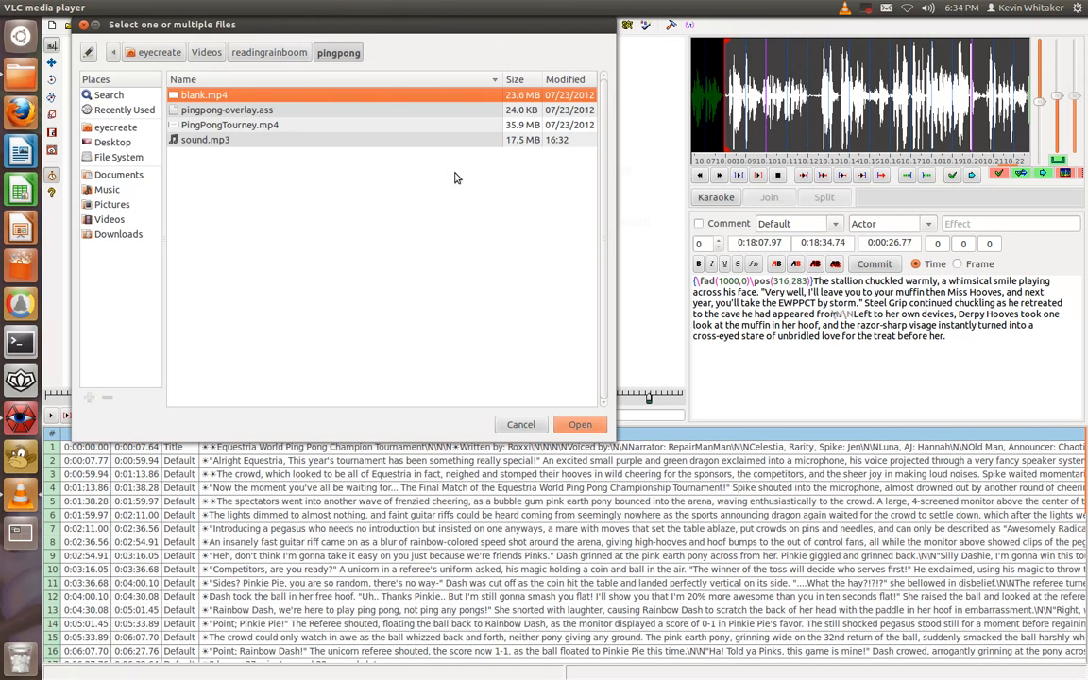
click(580, 424)
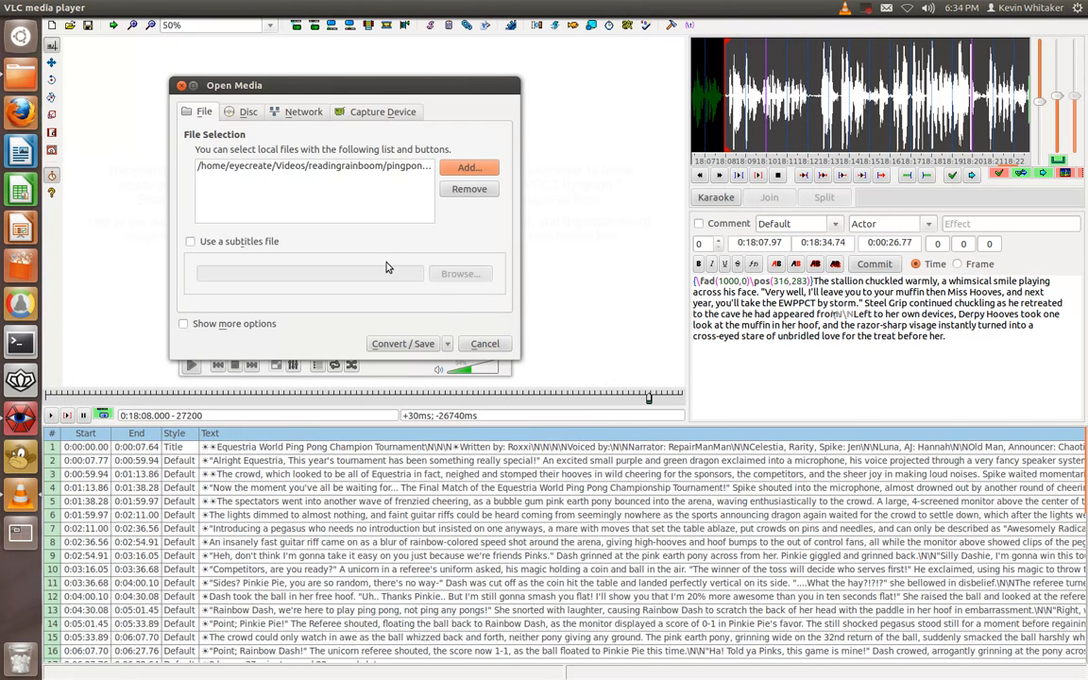
Attach pingpong-overlay.ass as the subtitles file for the source video and proceed to the conversion settings
click(252, 242)
click(445, 274)
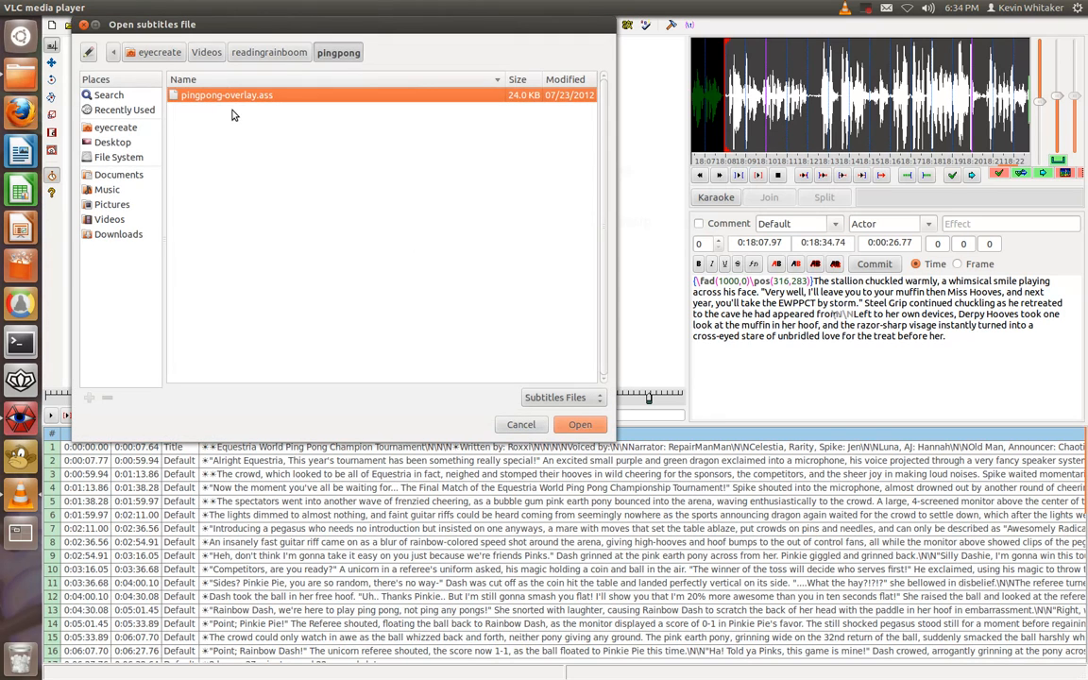
click(580, 424)
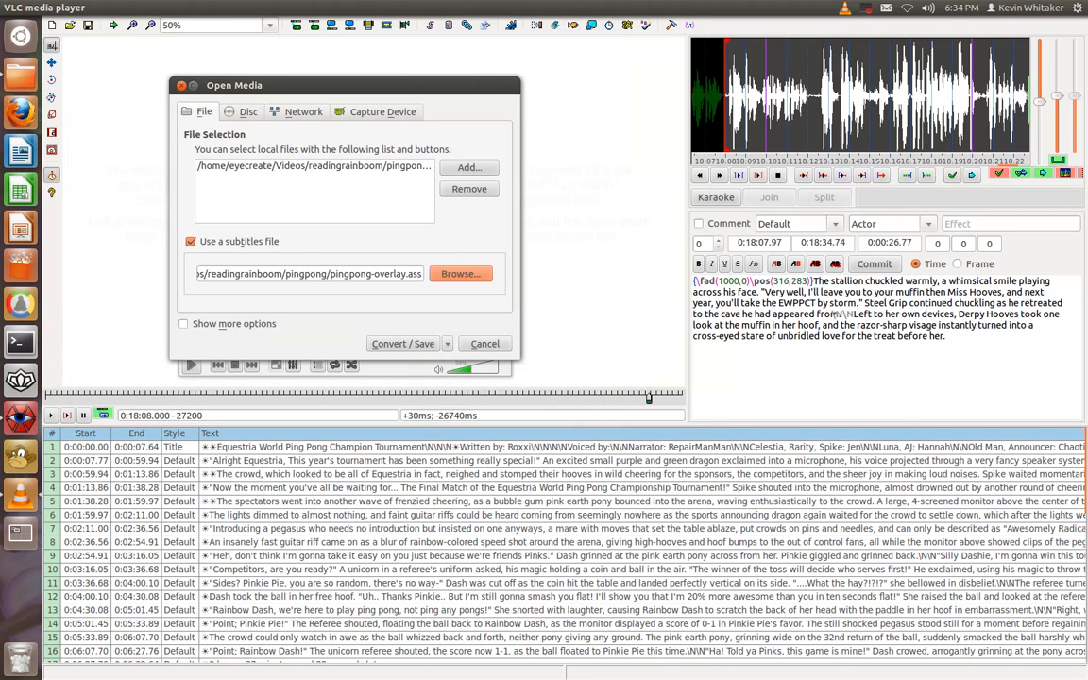
click(400, 345)
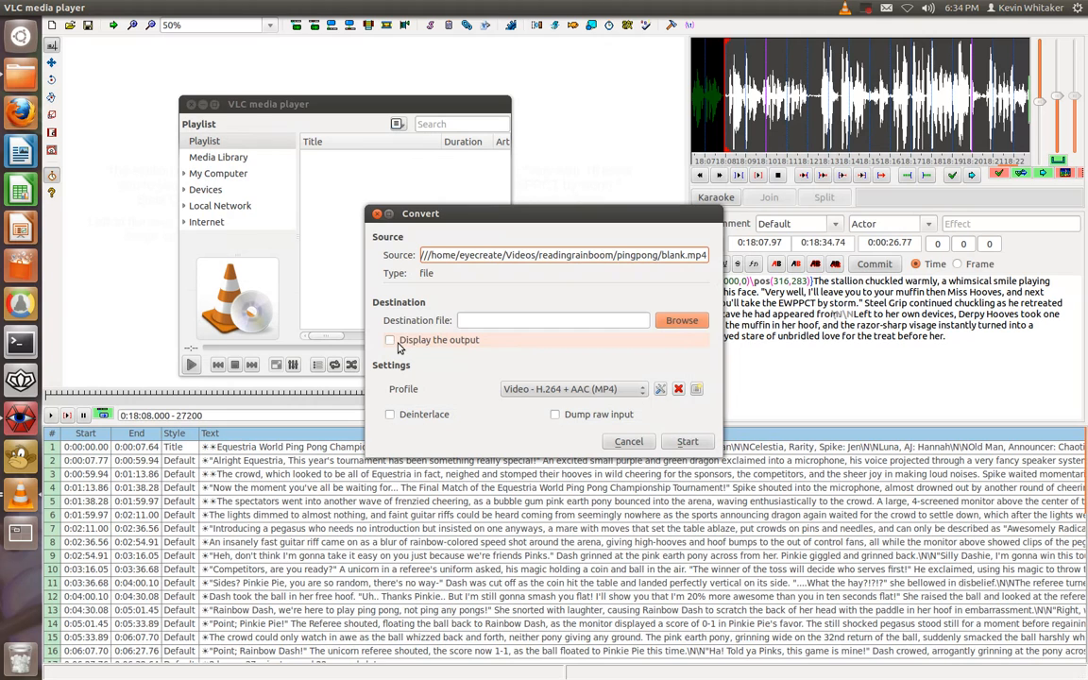
Set the conversion's destination to a file named fsd in the Videos/readingrainboom/pingpong folder
click(674, 320)
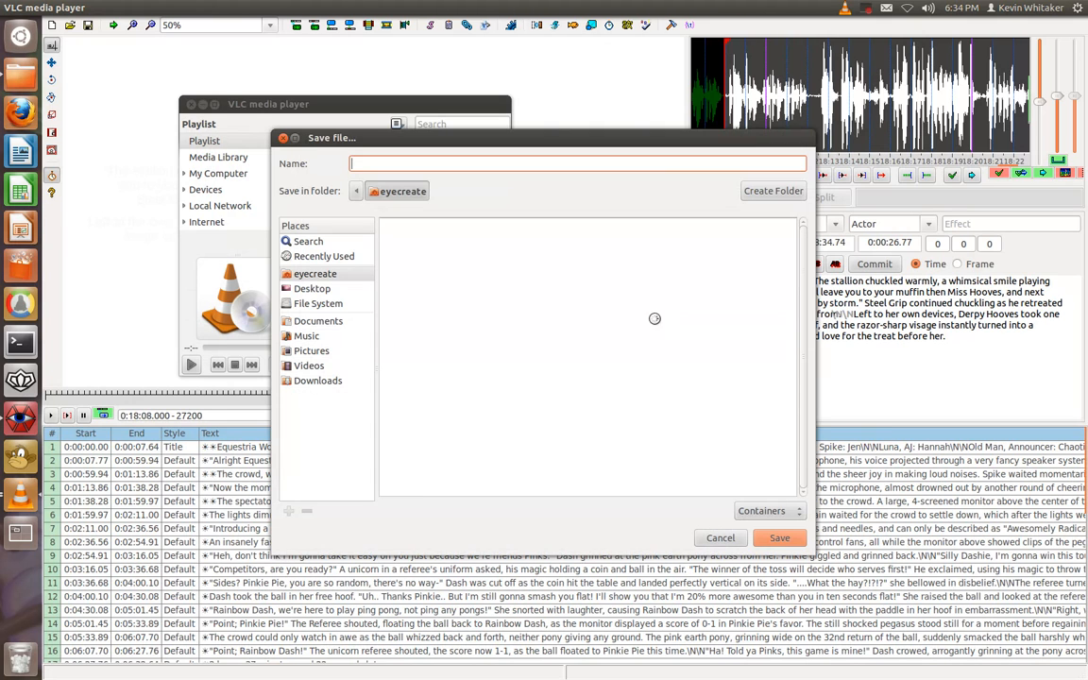
click(308, 366)
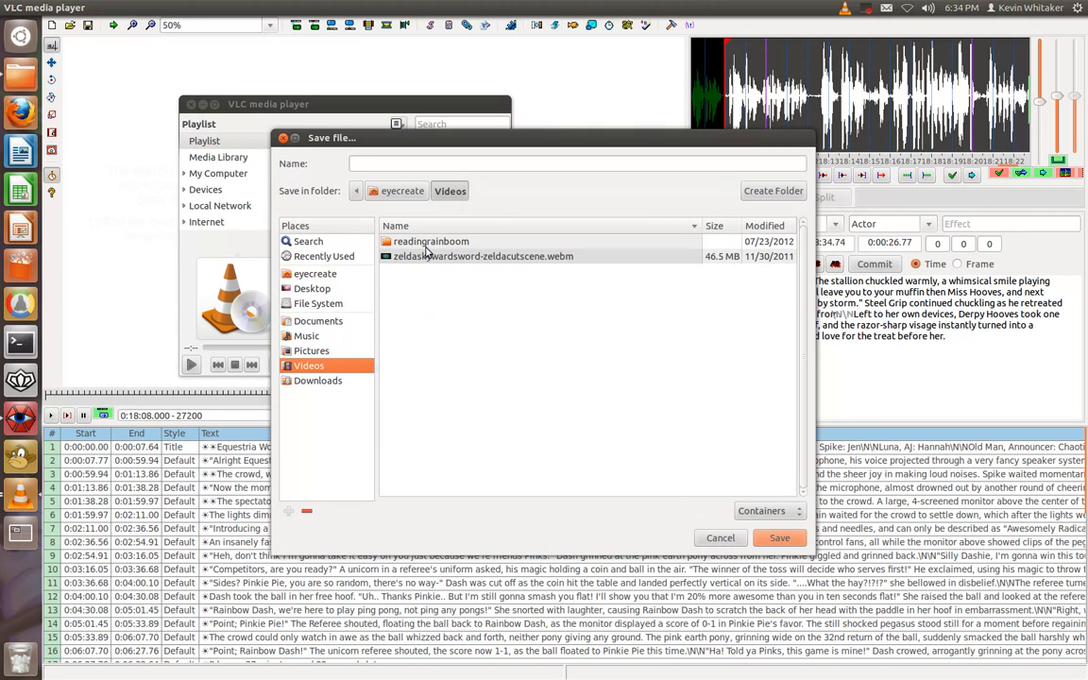
double_click(427, 241)
double_click(422, 287)
click(414, 162)
text(fsd)
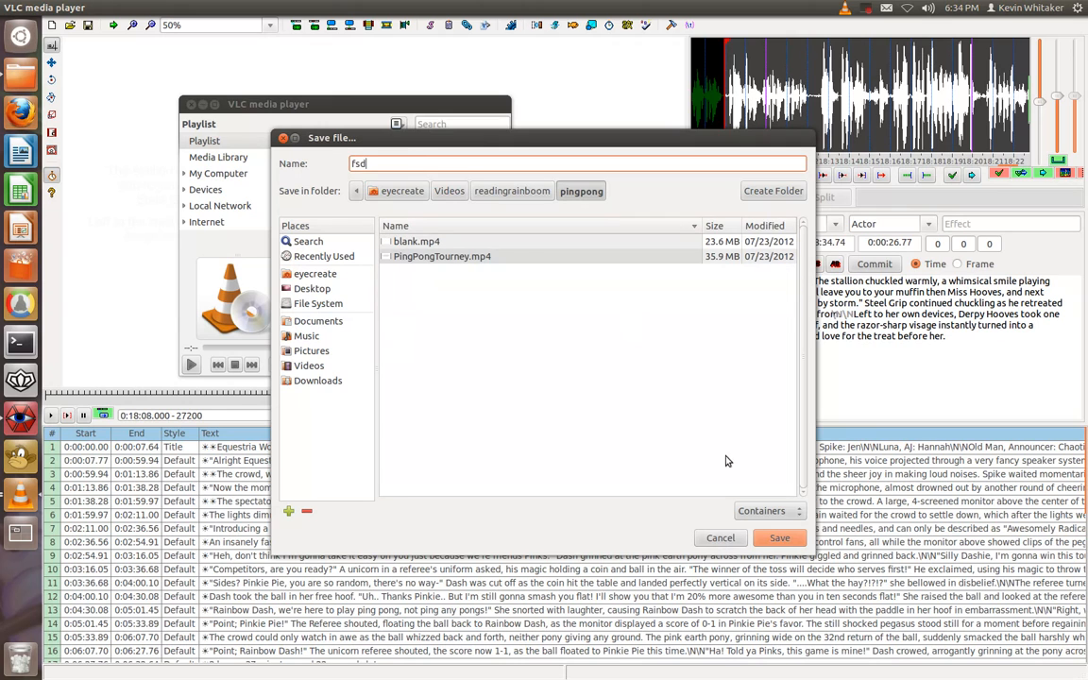
click(763, 538)
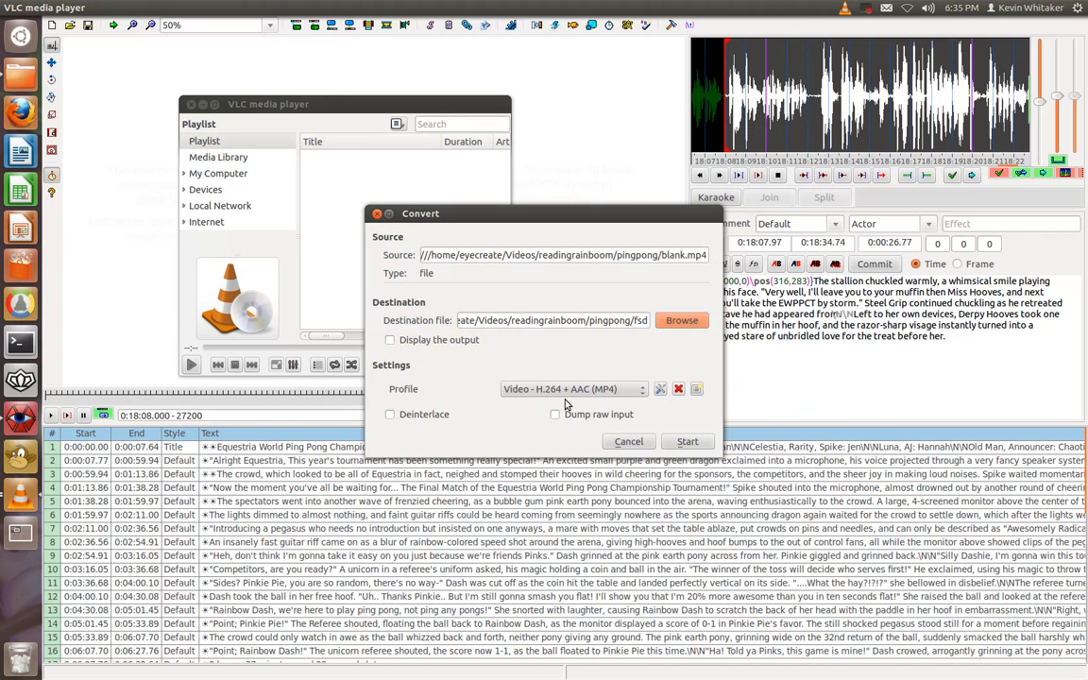
Look through the output profile choices for the conversion and cancel it without starting
click(565, 394)
click(555, 364)
click(627, 442)
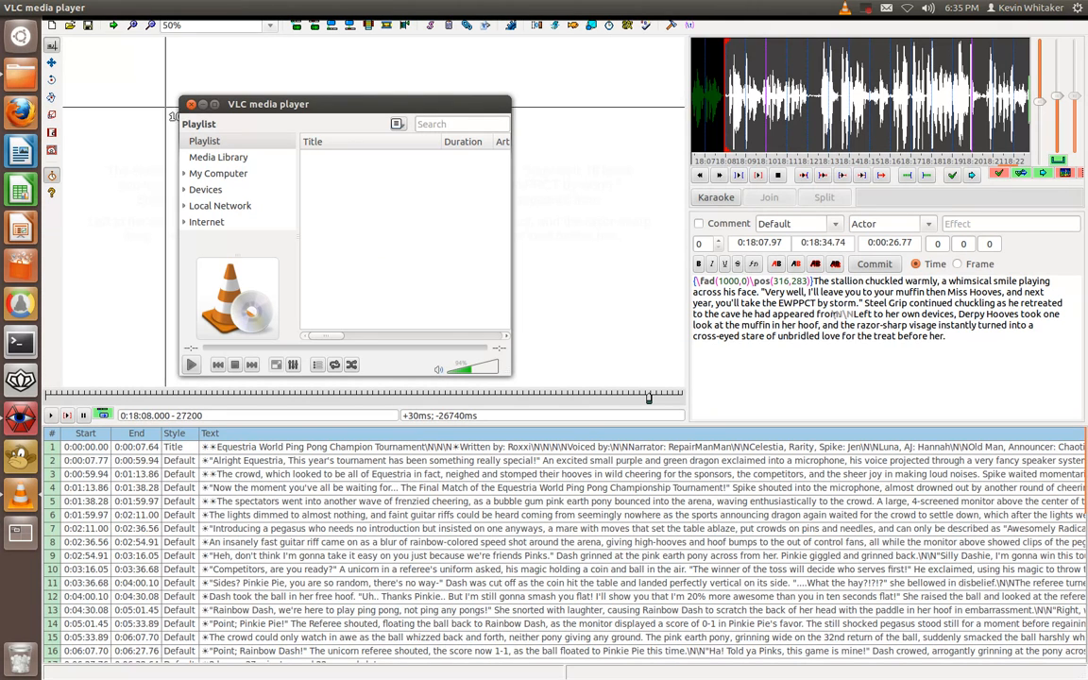
Switch to the file manager window with the pingpong project folder
click(21, 76)
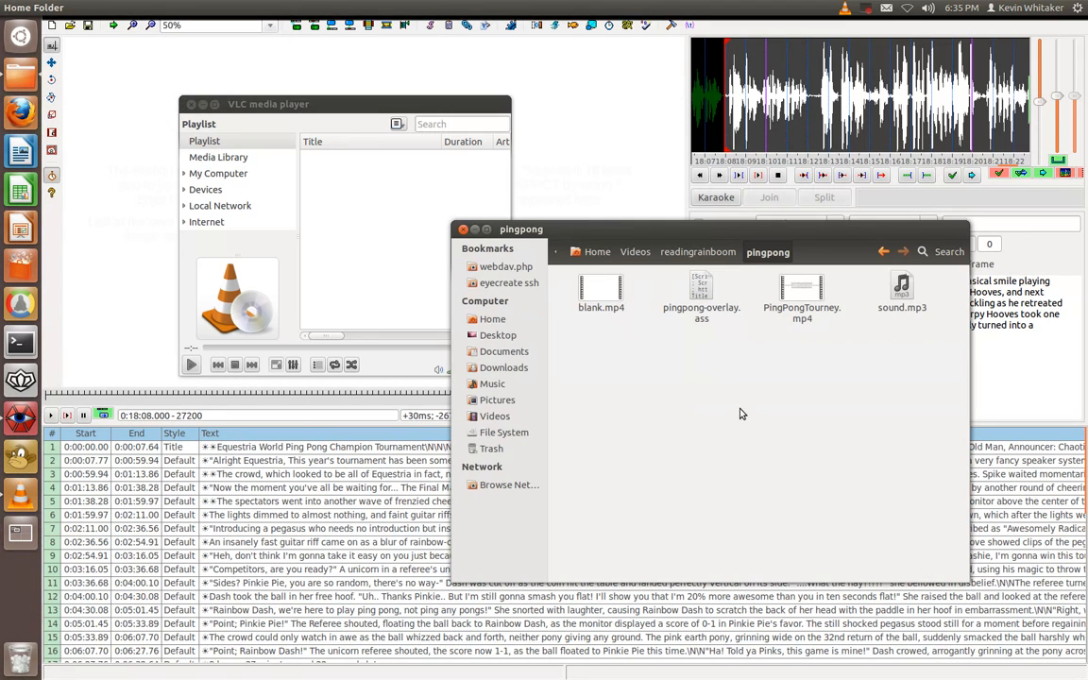